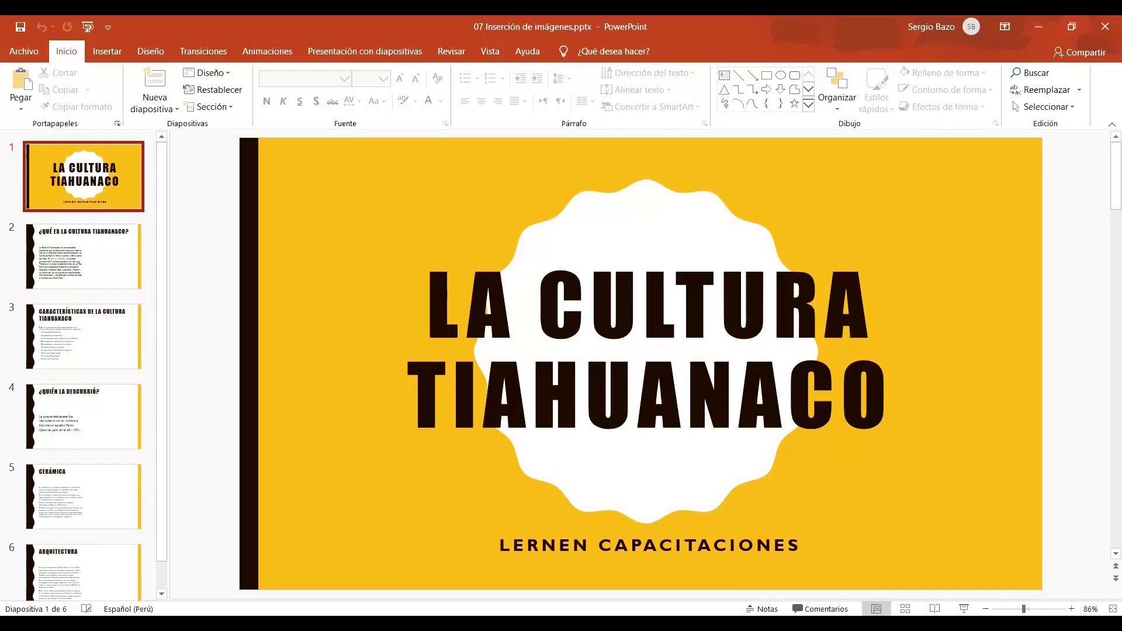
- Preview slides 2 through 6 and the title slide, then settle on slide 2
left_click(86, 239)
left_click(69, 345)
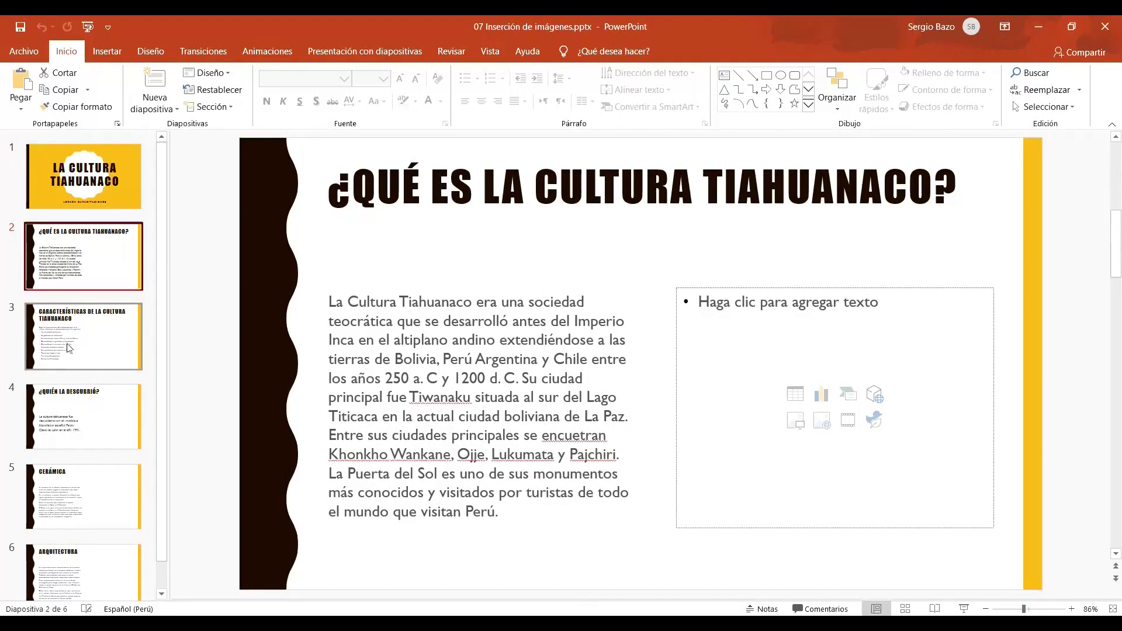
left_click(71, 404)
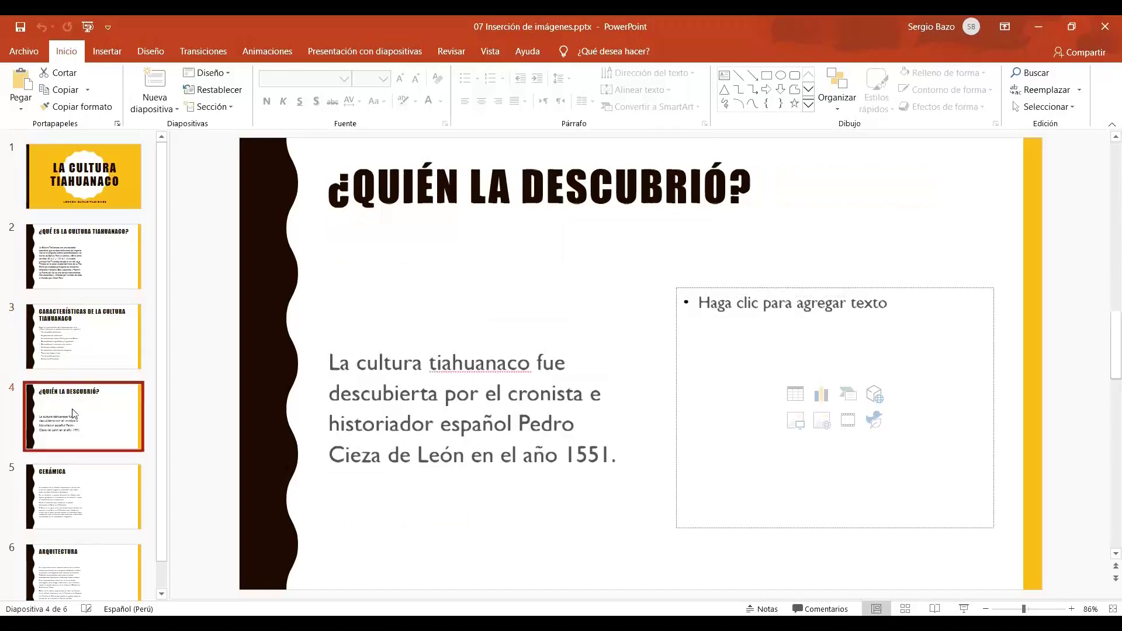
left_click(83, 498)
left_click(77, 567)
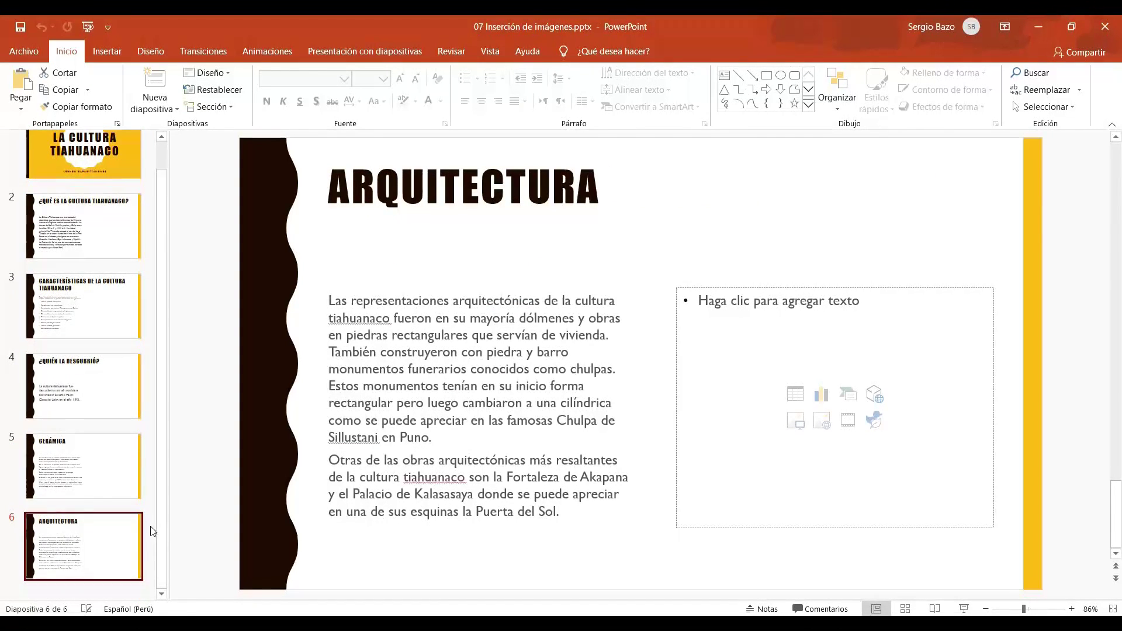
scroll(94, 447, "up", 2)
left_click(106, 183)
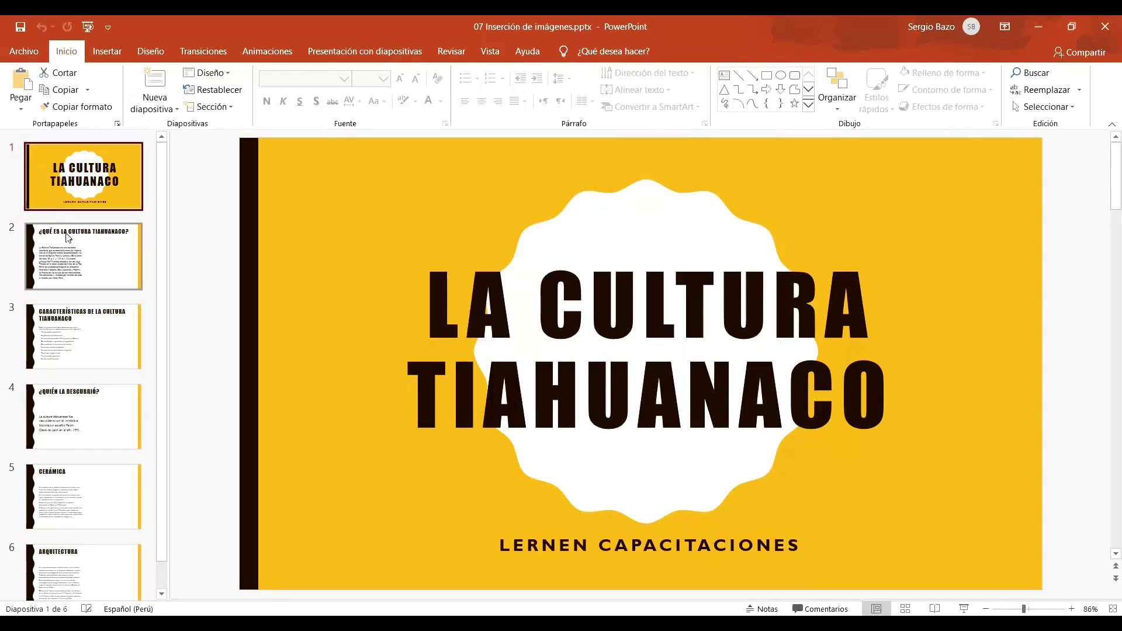
left_click(68, 265)
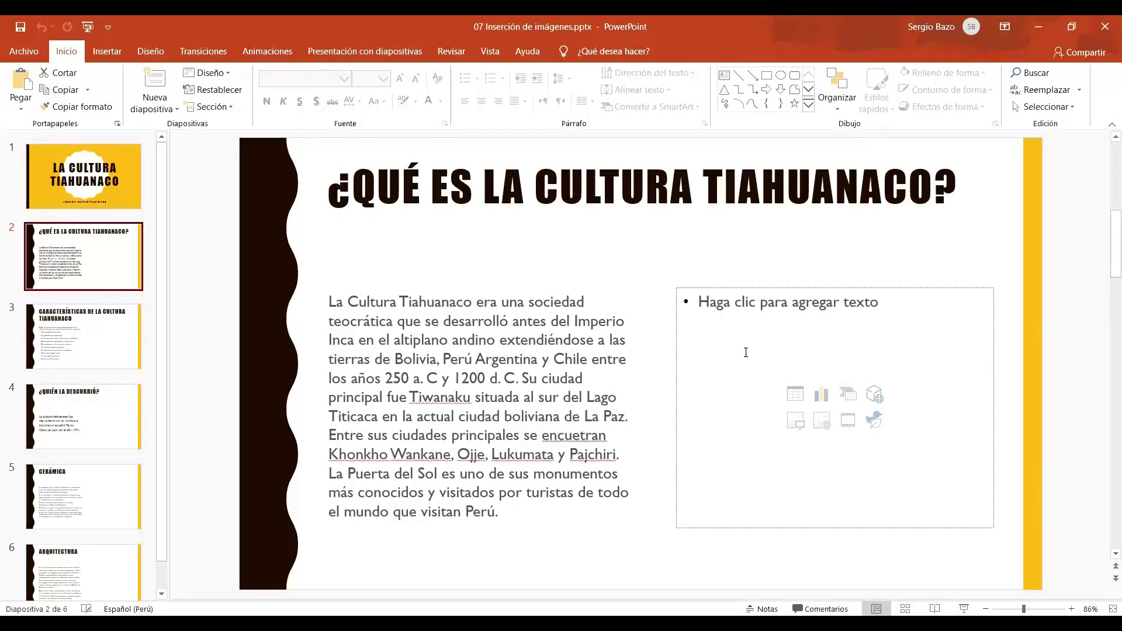
left_click(84, 186)
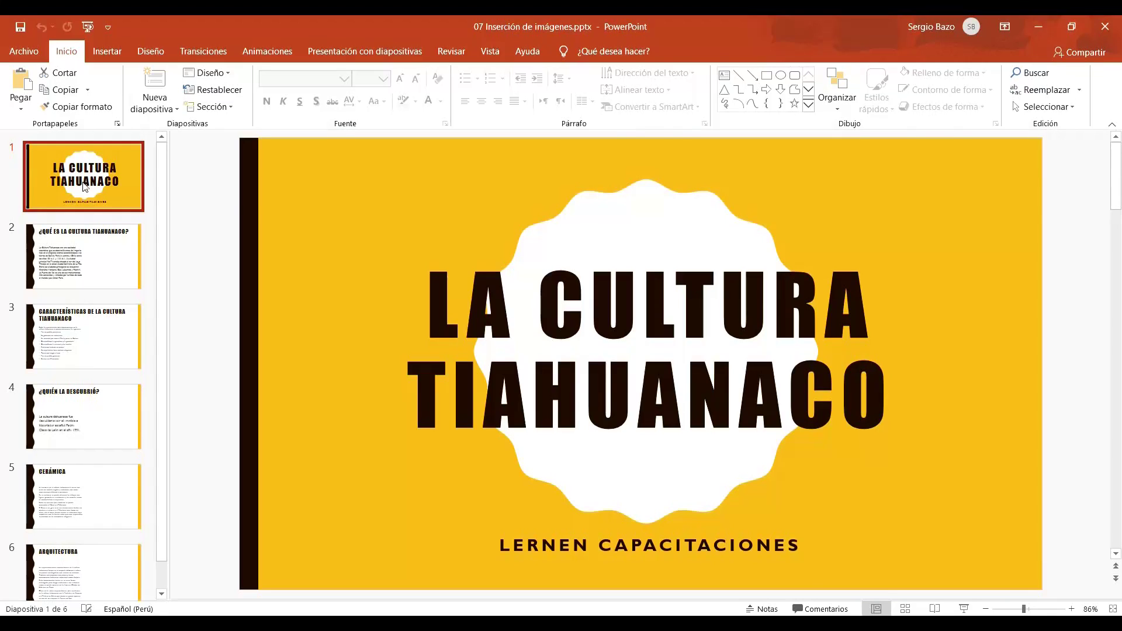
left_click(106, 262)
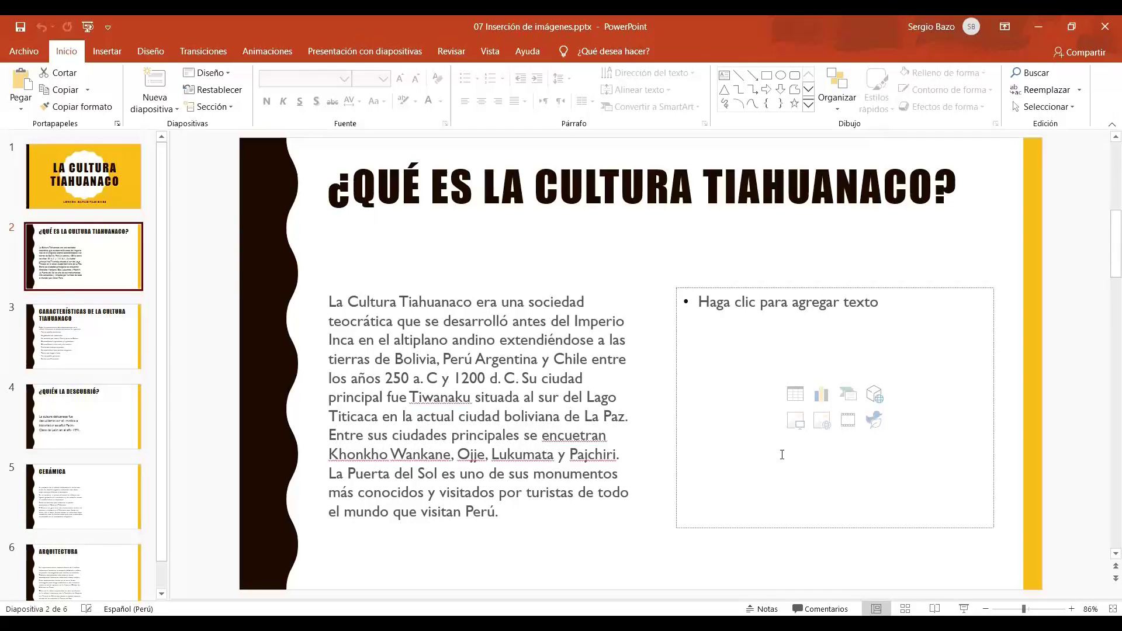
- Insert 02 La Puerta del Sol.jpg from Curso PowerPoint > 07 Inserción de imágenes into the placeholder
left_click(796, 422)
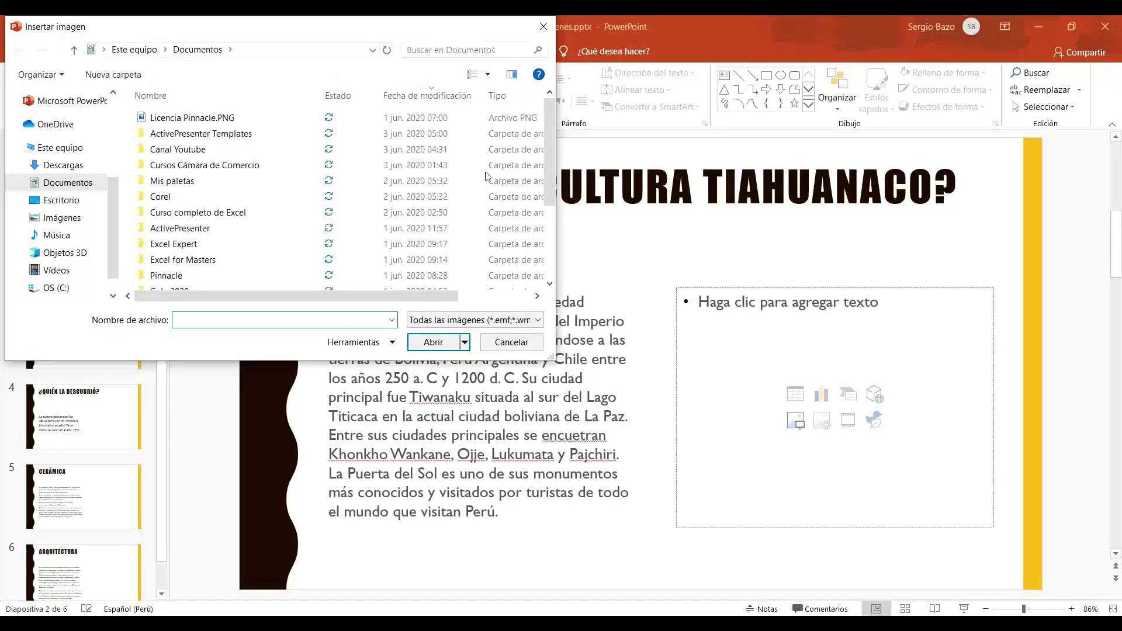
double_click(182, 150)
double_click(183, 165)
double_click(188, 180)
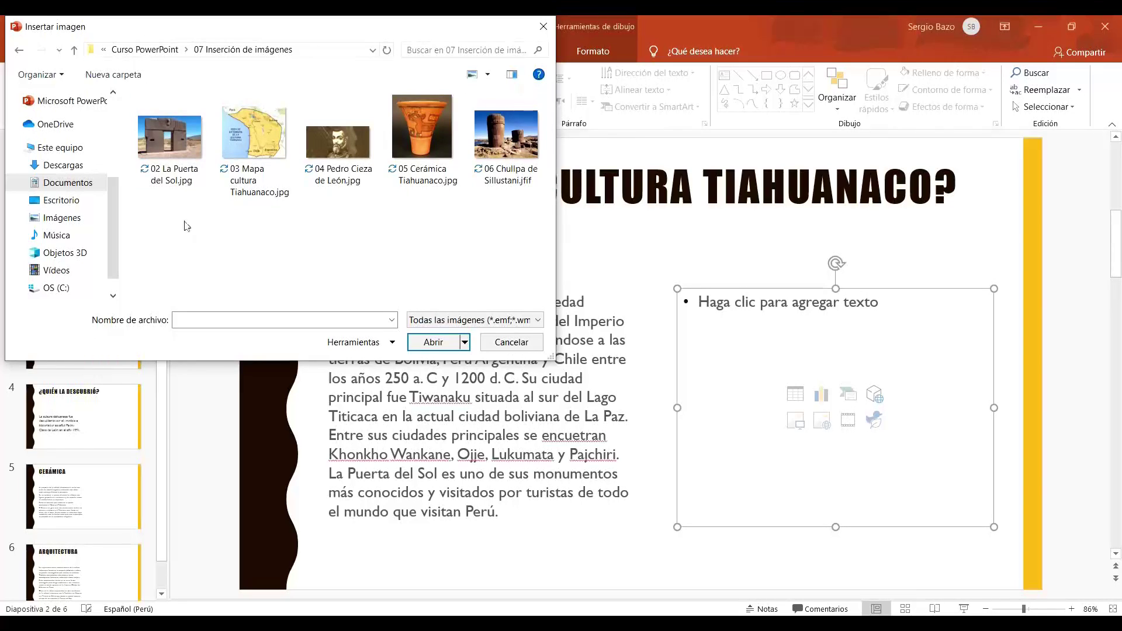
left_click(155, 134)
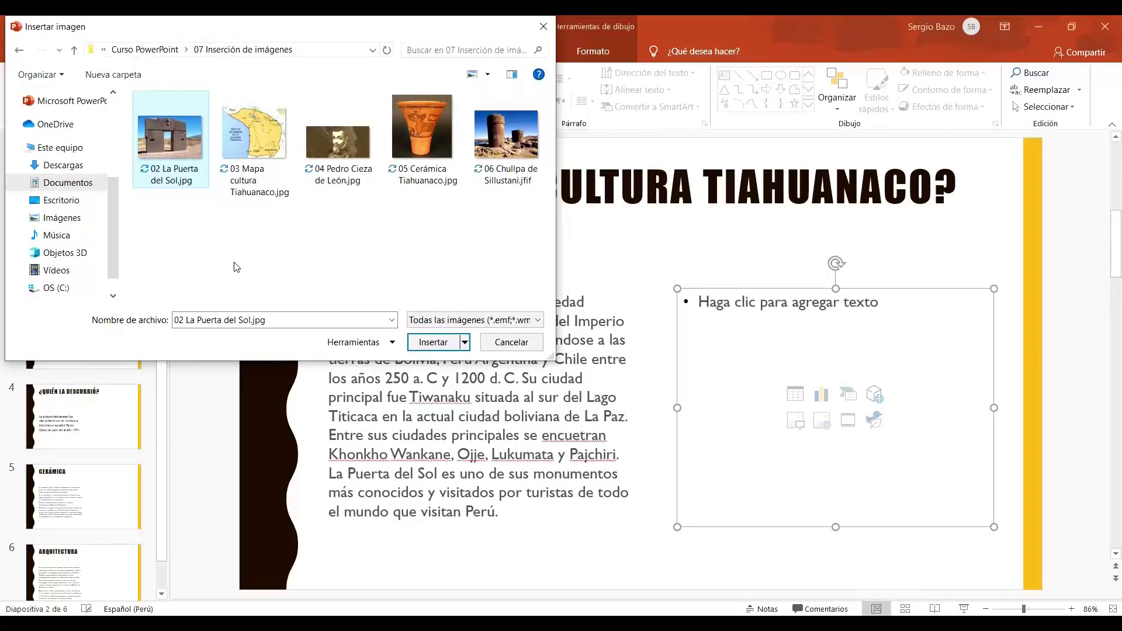
double_click(164, 135)
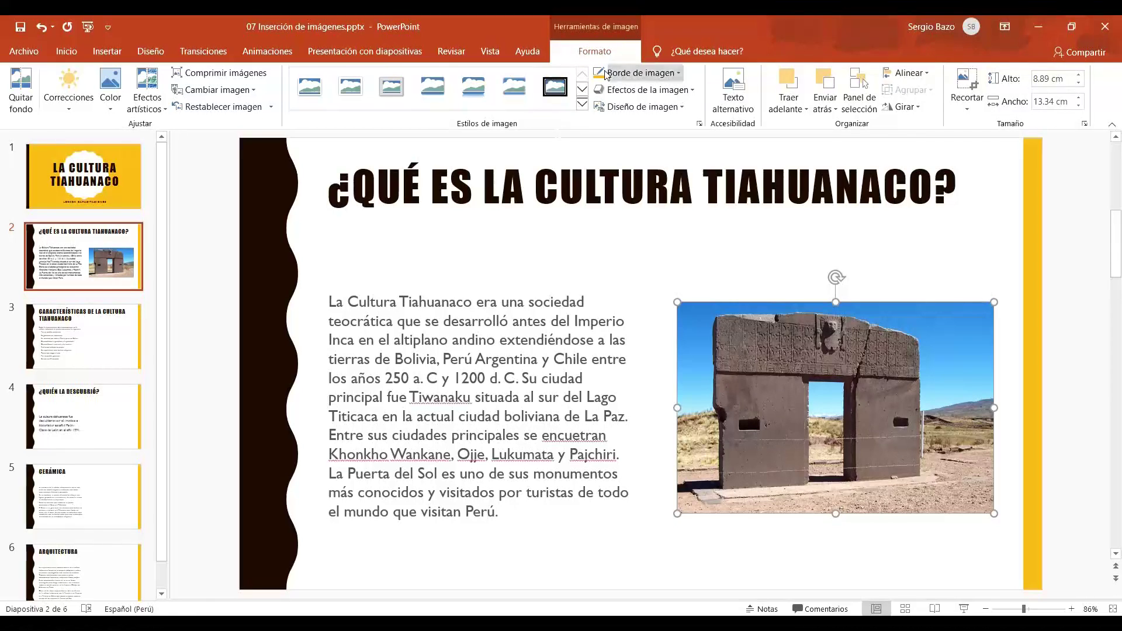
- Select the Puerta del Sol photo and start Recortar from the Formato tab
left_click(721, 573)
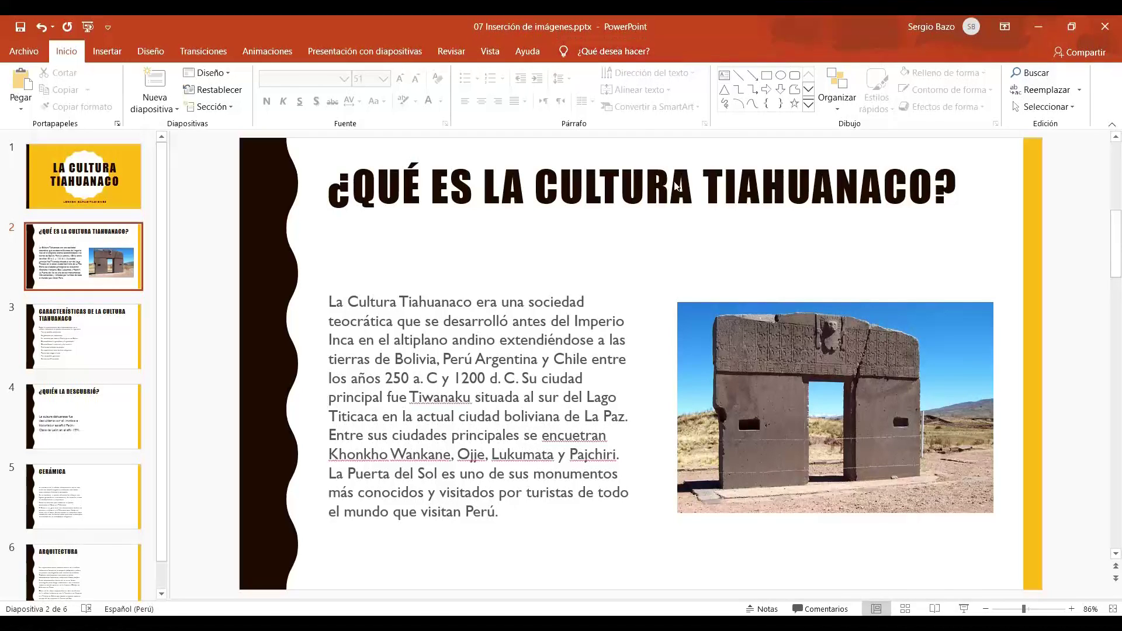
left_click(832, 358)
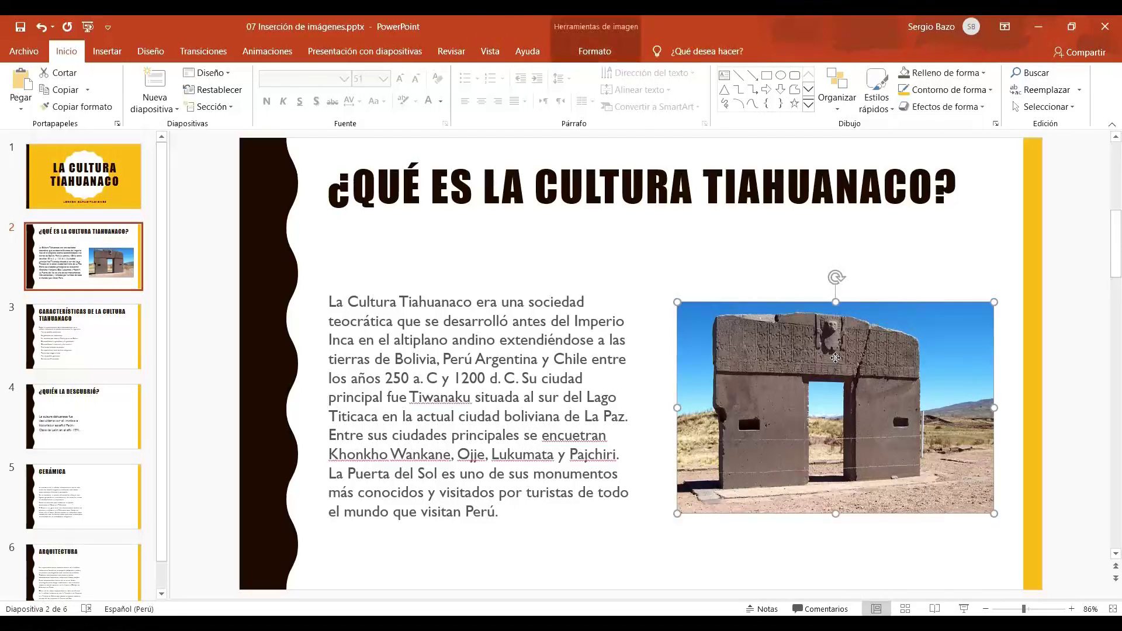
left_click(579, 51)
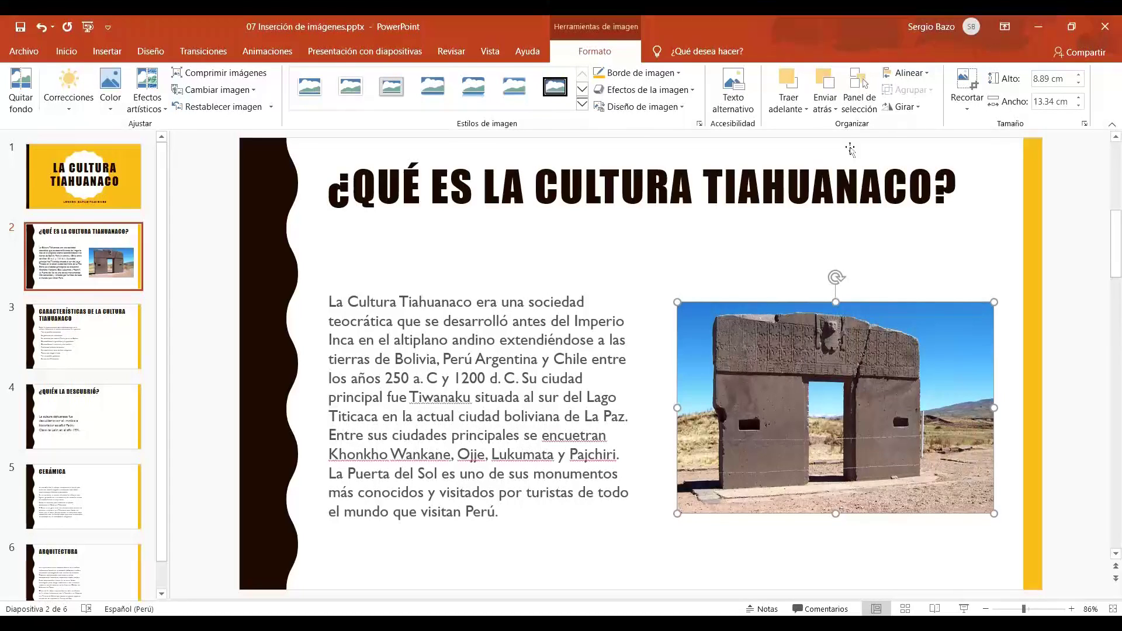
left_click(969, 81)
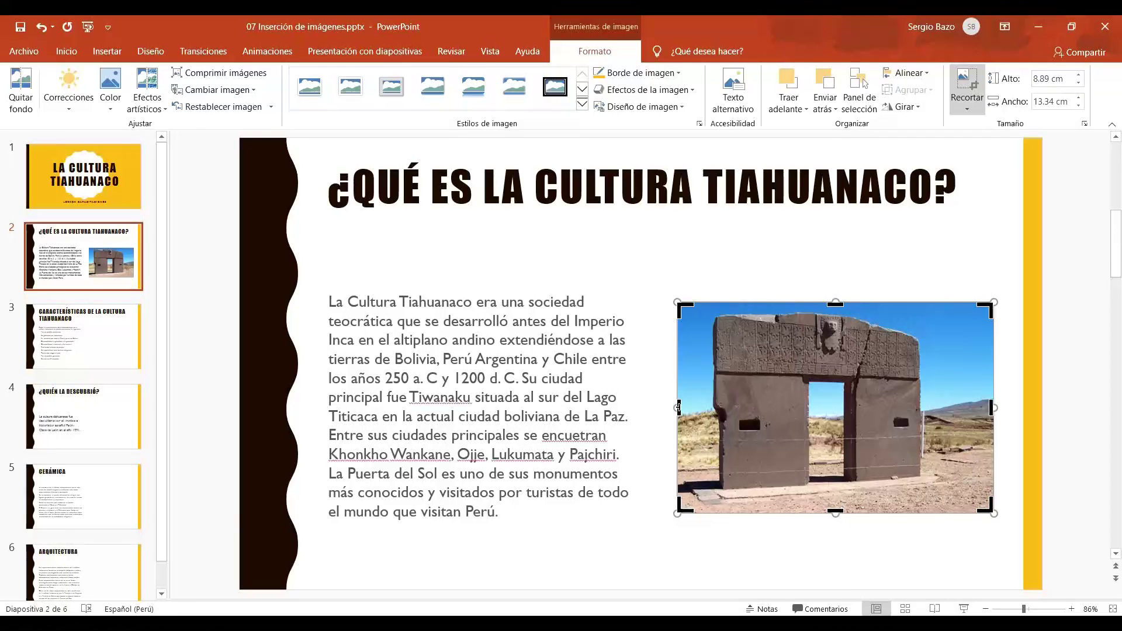
- Crop the photo's left, right and bottom edges to 8.26 × 10.19 cm and apply the crop
left_click_drag(679, 408, 696, 408)
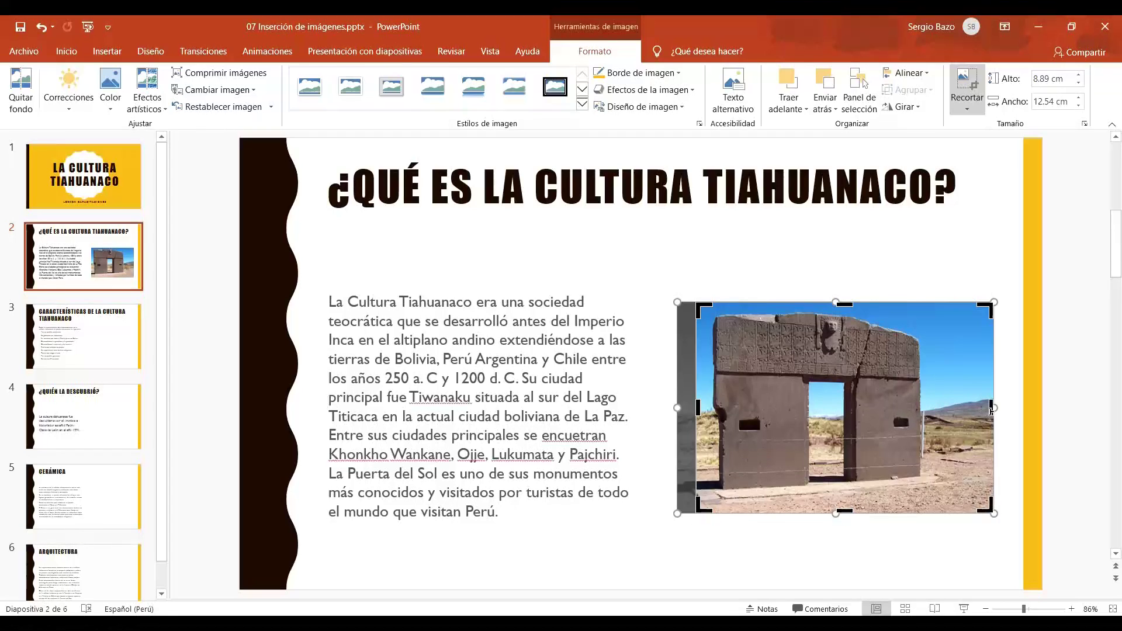
left_click_drag(992, 410, 937, 409)
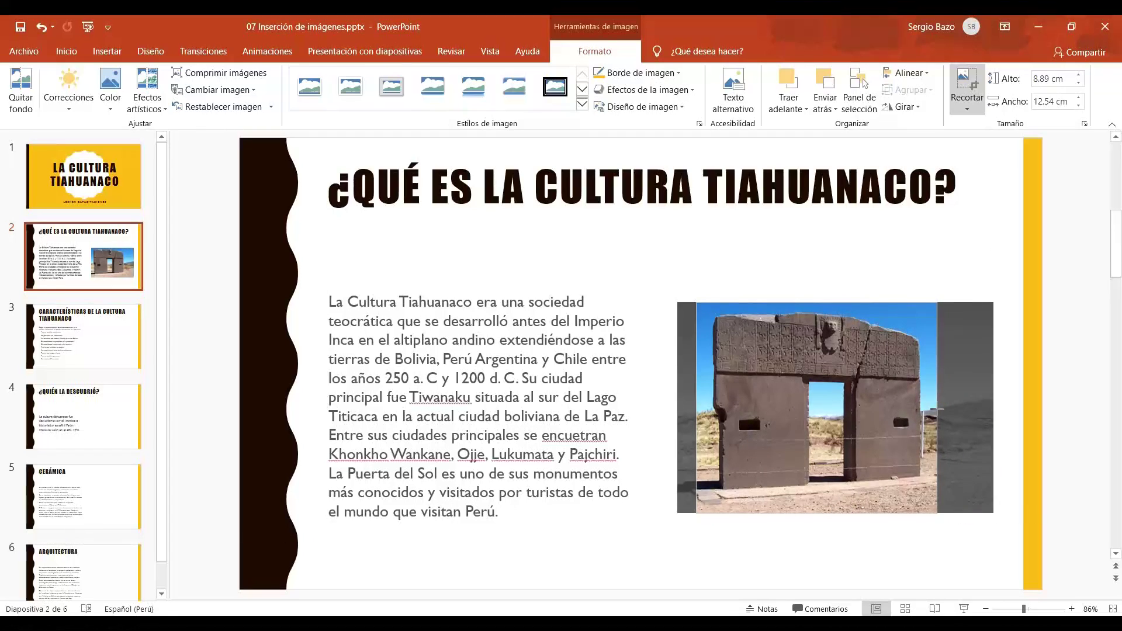
left_click_drag(938, 409, 937, 409)
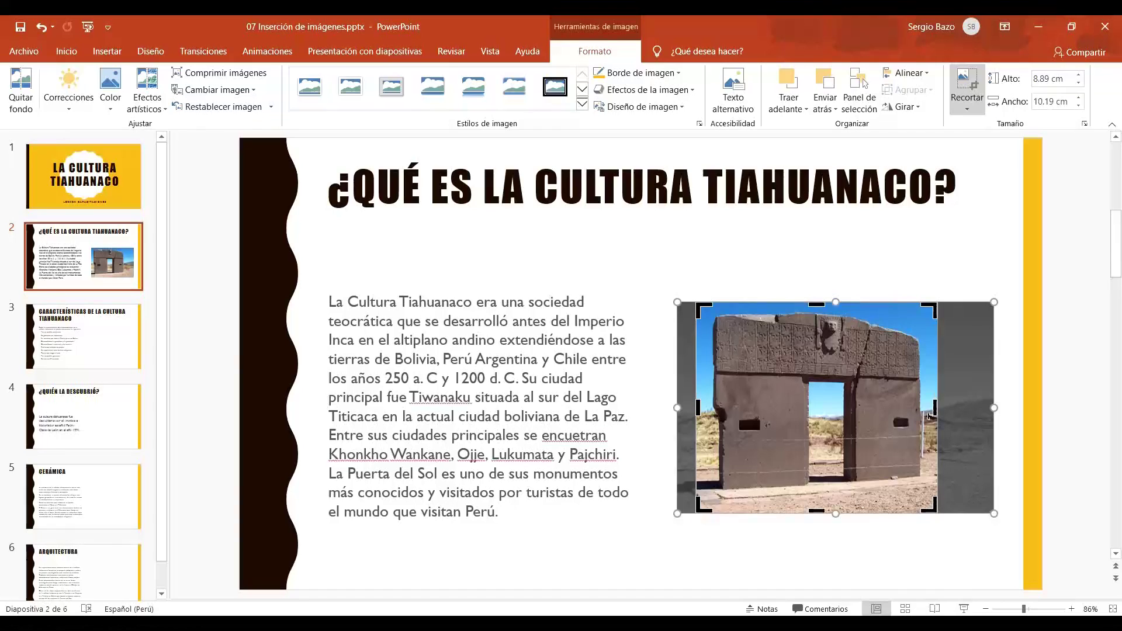
left_click_drag(814, 513, 815, 497)
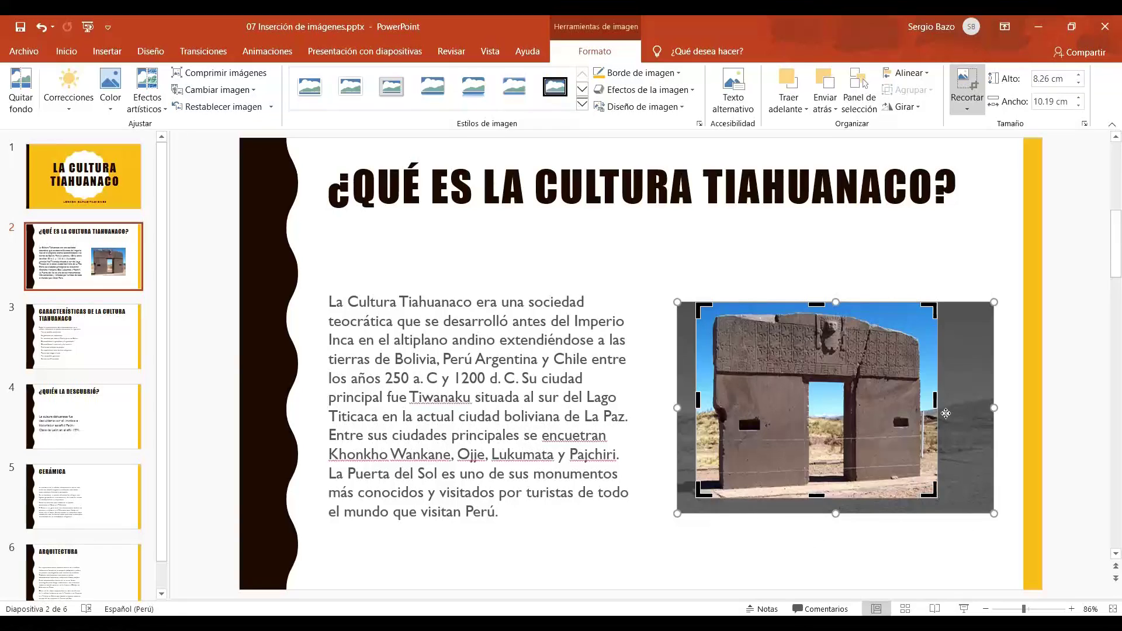
left_click(969, 79)
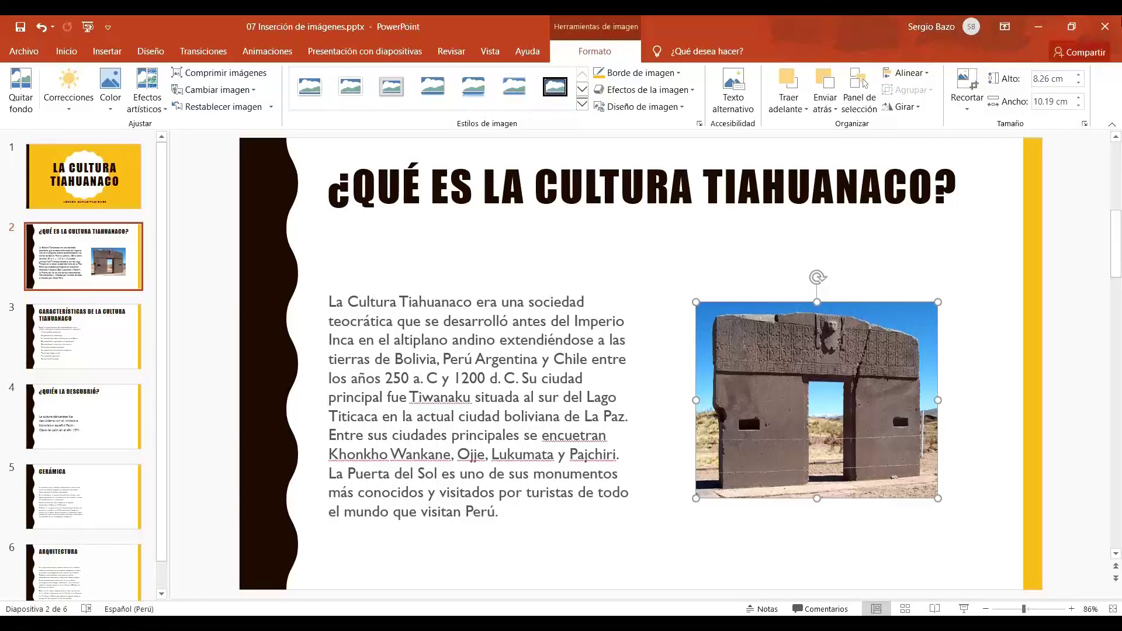
left_click(968, 79)
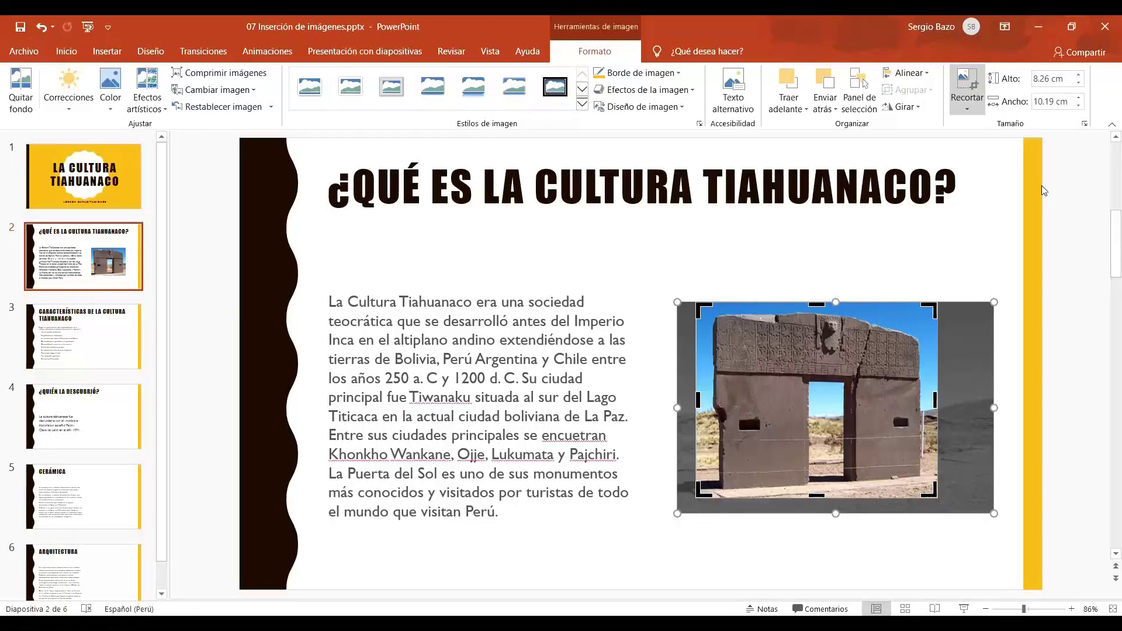
- Compress only this photo, deleting its cropped areas at the default resolution
left_click(963, 81)
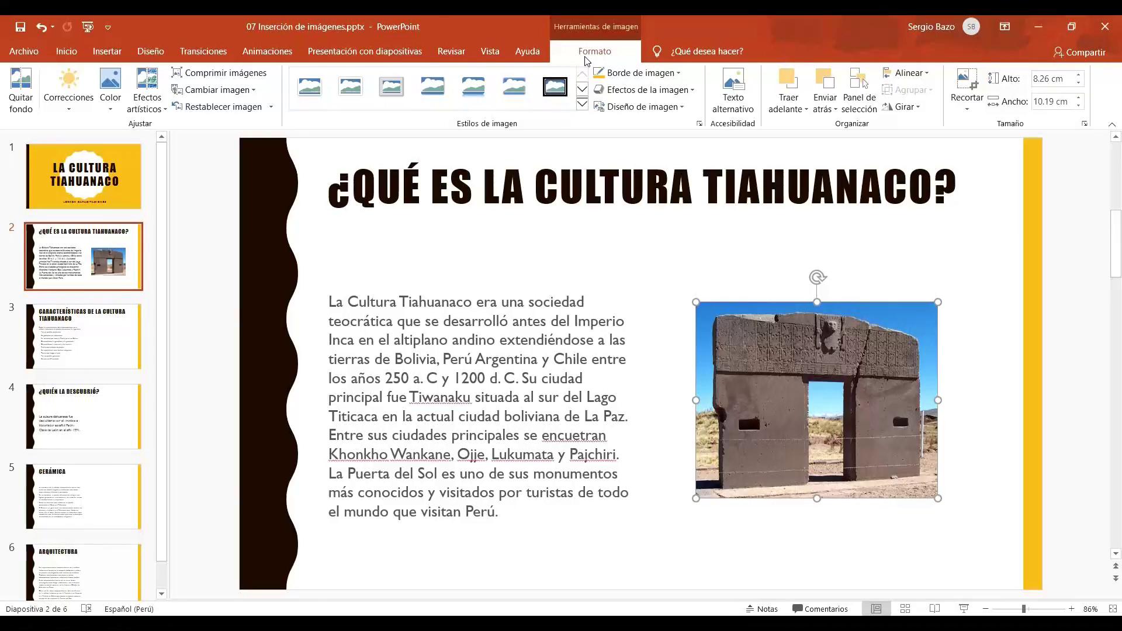
left_click(215, 75)
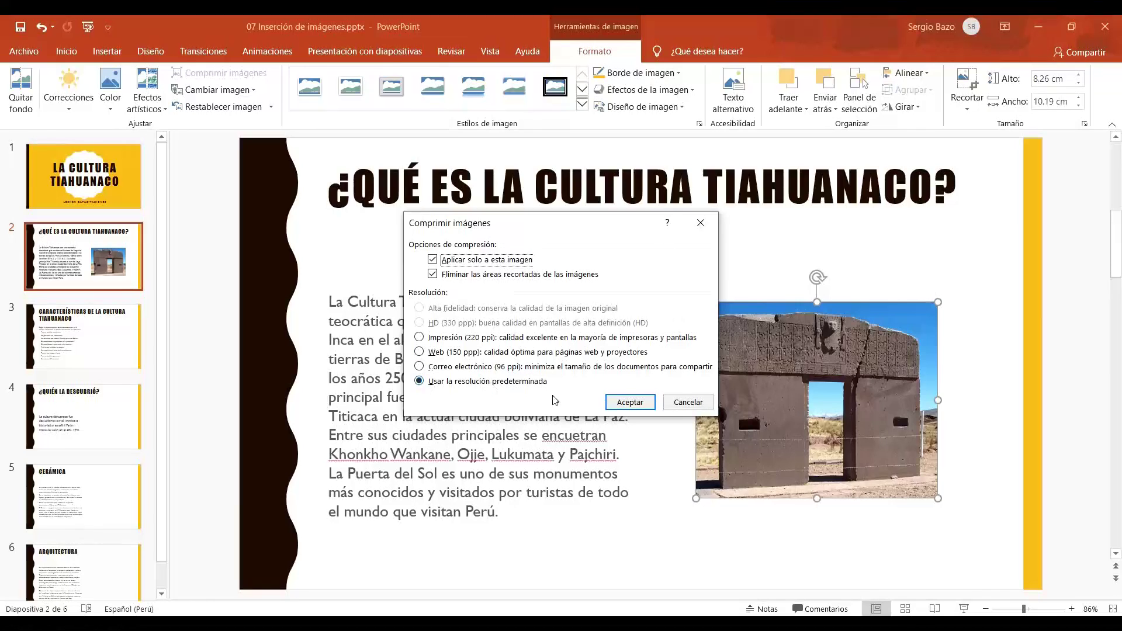
left_click(632, 404)
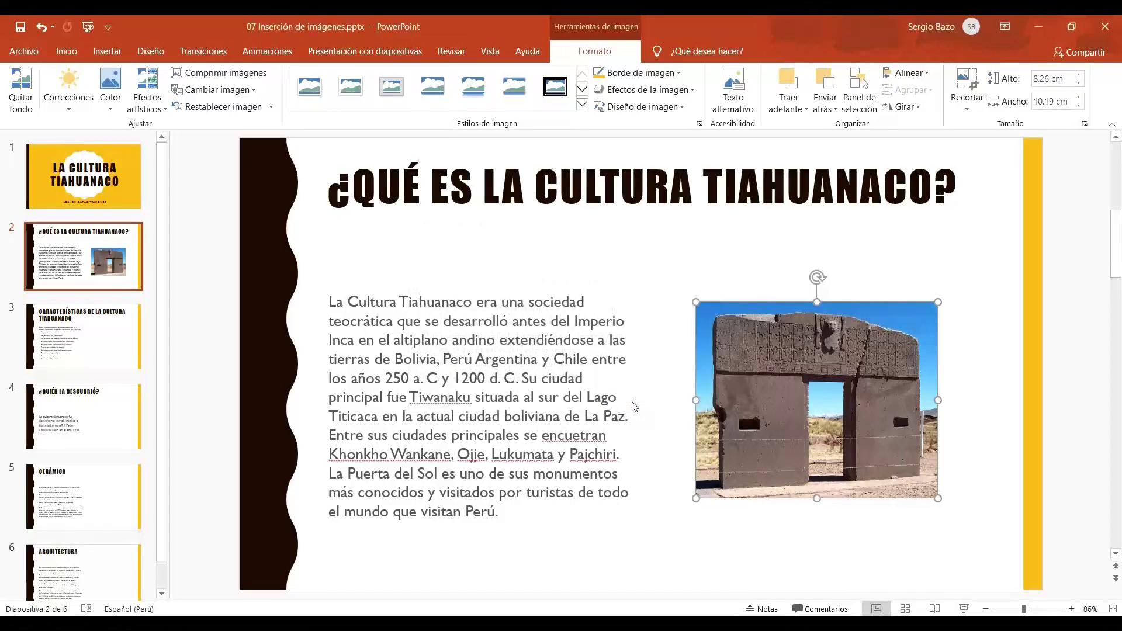
- Check the cropped areas are gone, then expand the Estilos de imagen gallery
left_click(967, 101)
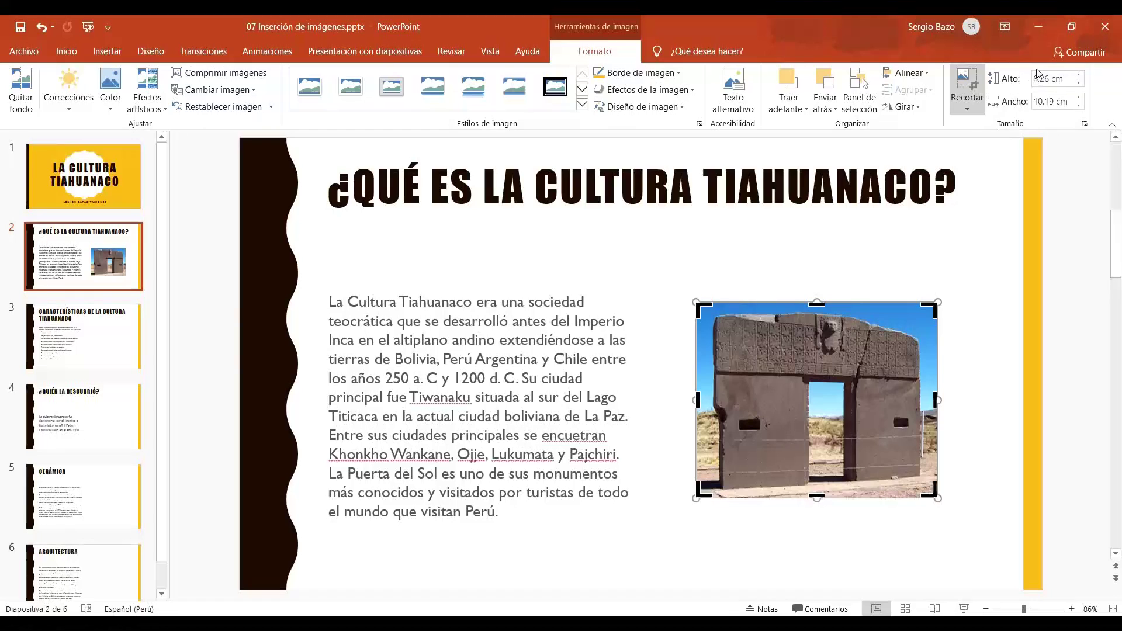
left_click(972, 83)
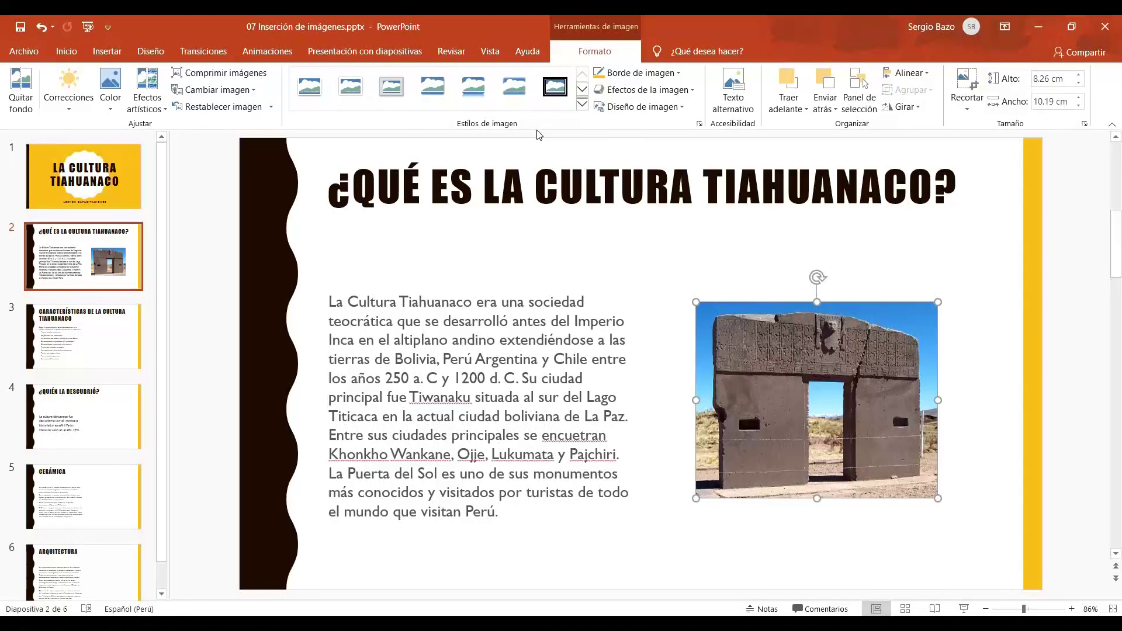
left_click(582, 105)
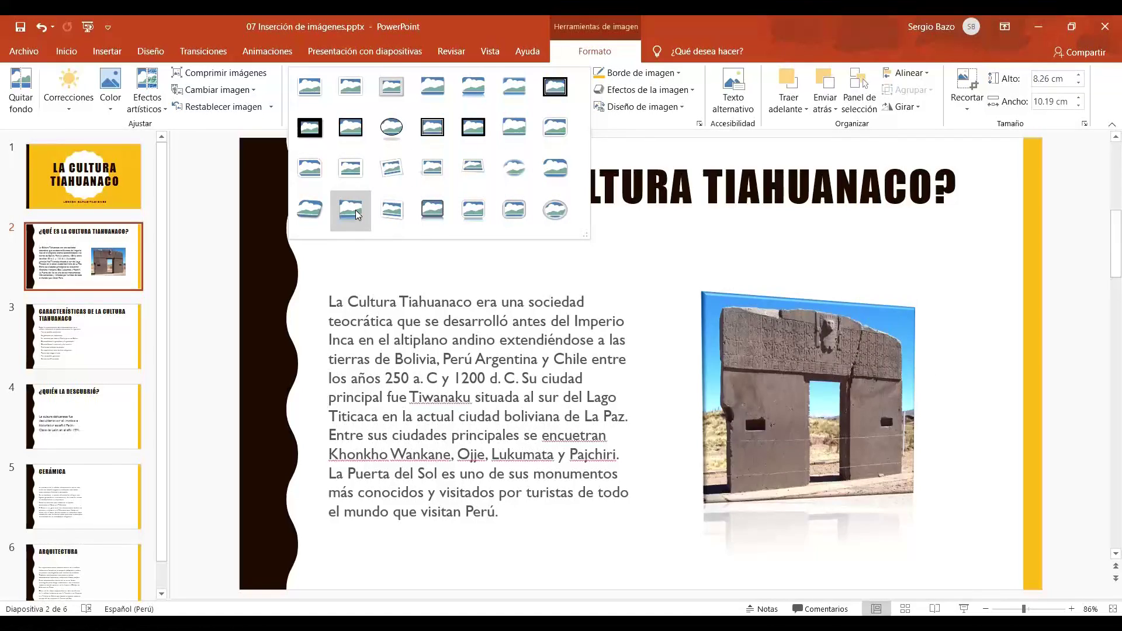
- Apply Girado, blanco, enlarge the photo to 10.17 × 12.55 cm and place it beside the text
left_click(399, 171)
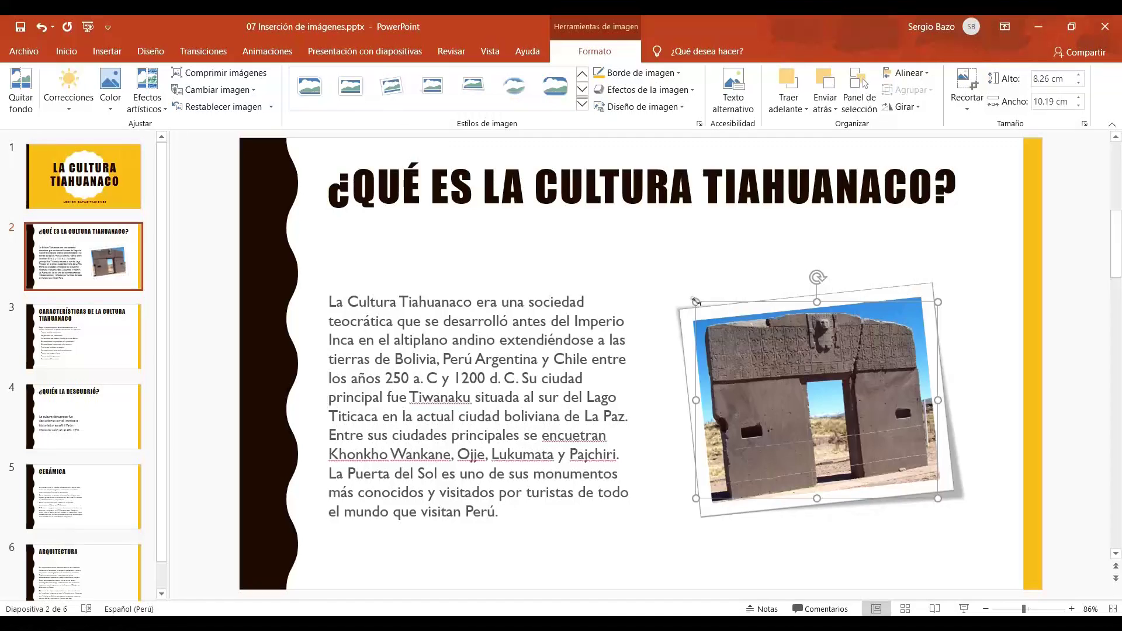
left_click_drag(694, 300, 662, 275)
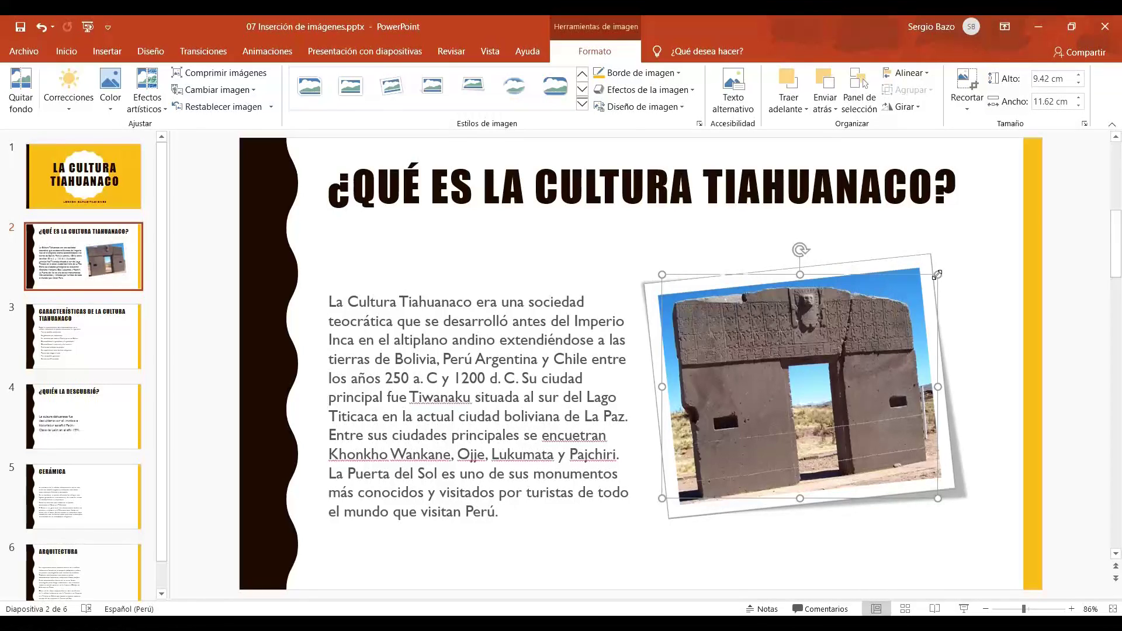
left_click_drag(937, 274, 959, 266)
left_click_drag(960, 265, 961, 266)
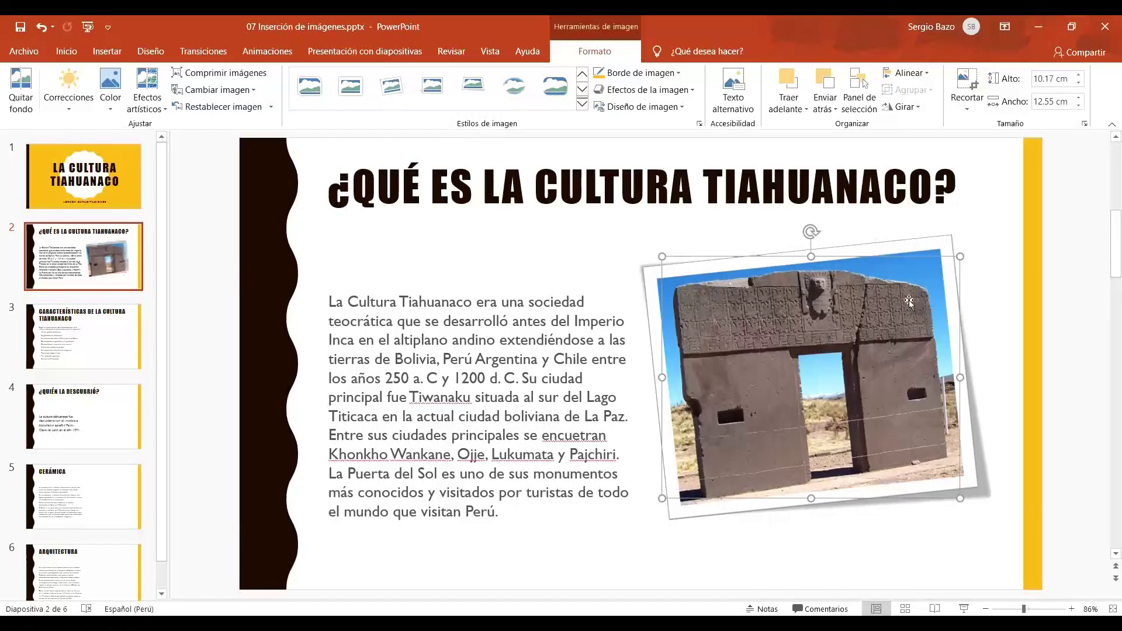
left_click_drag(840, 346, 848, 355)
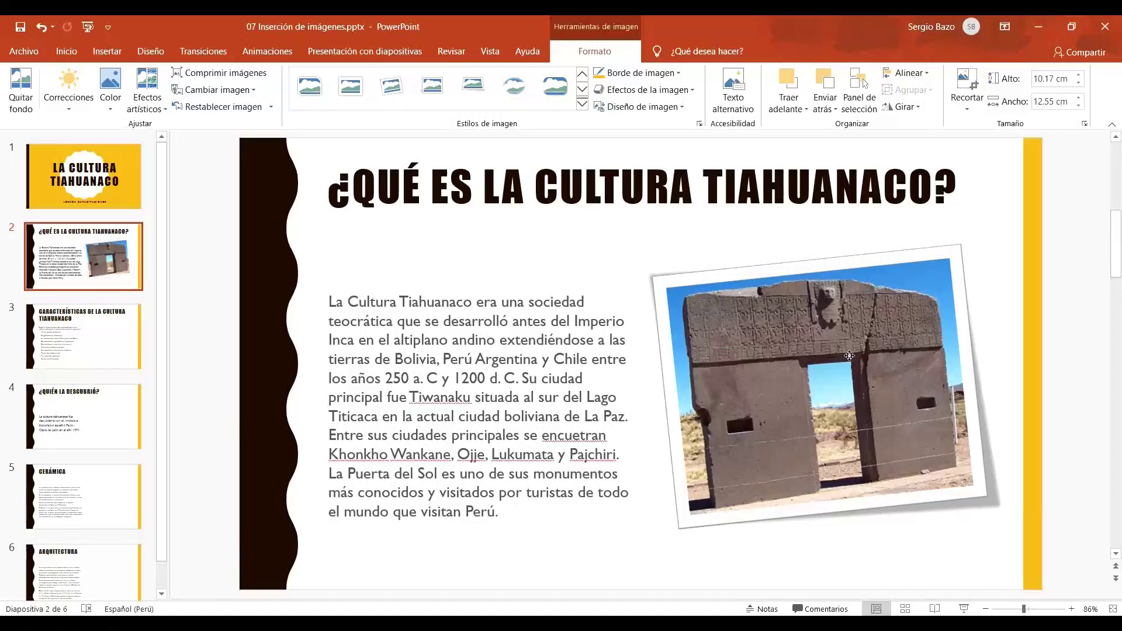
left_click_drag(849, 355, 851, 359)
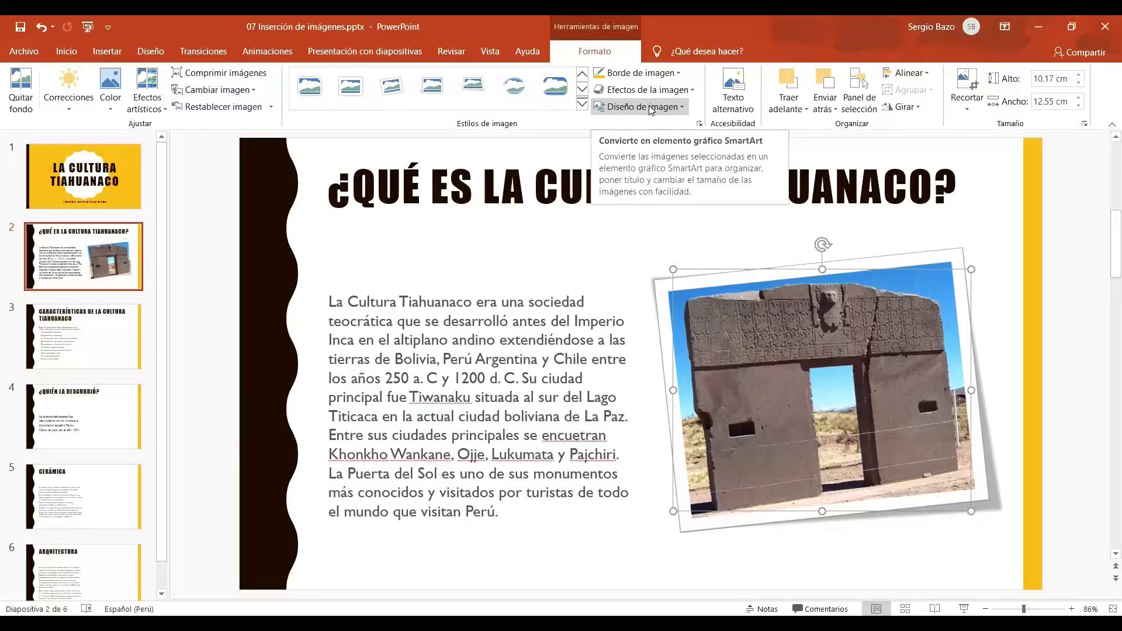
- Set the photo's border weight to 4½ pt and its colour to dark blue
left_click(678, 75)
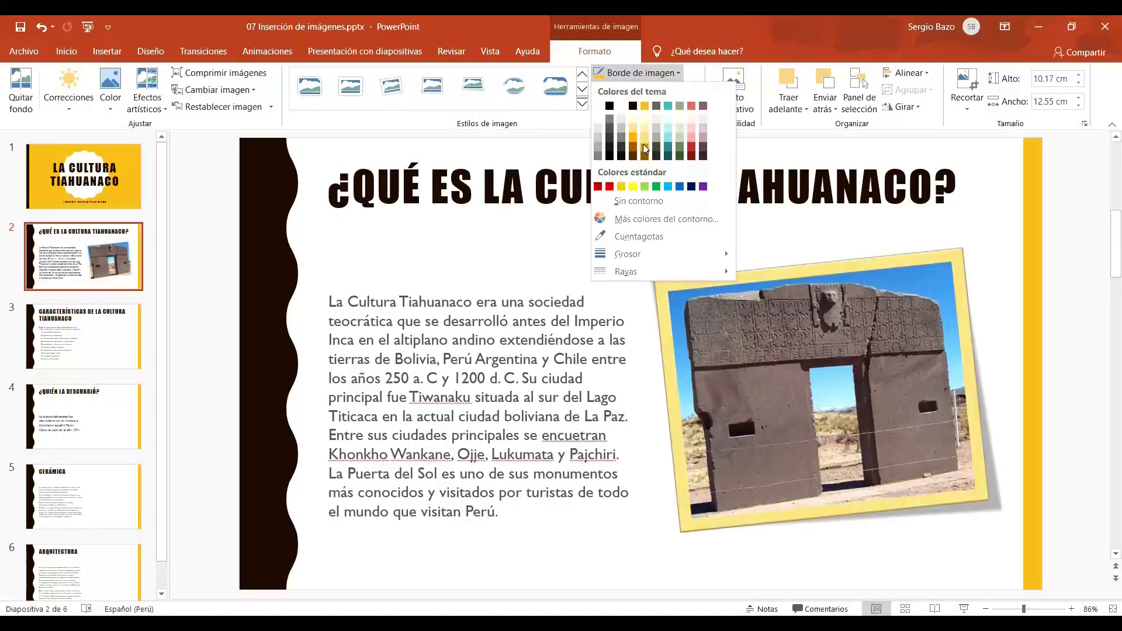
mouse_move(627, 254)
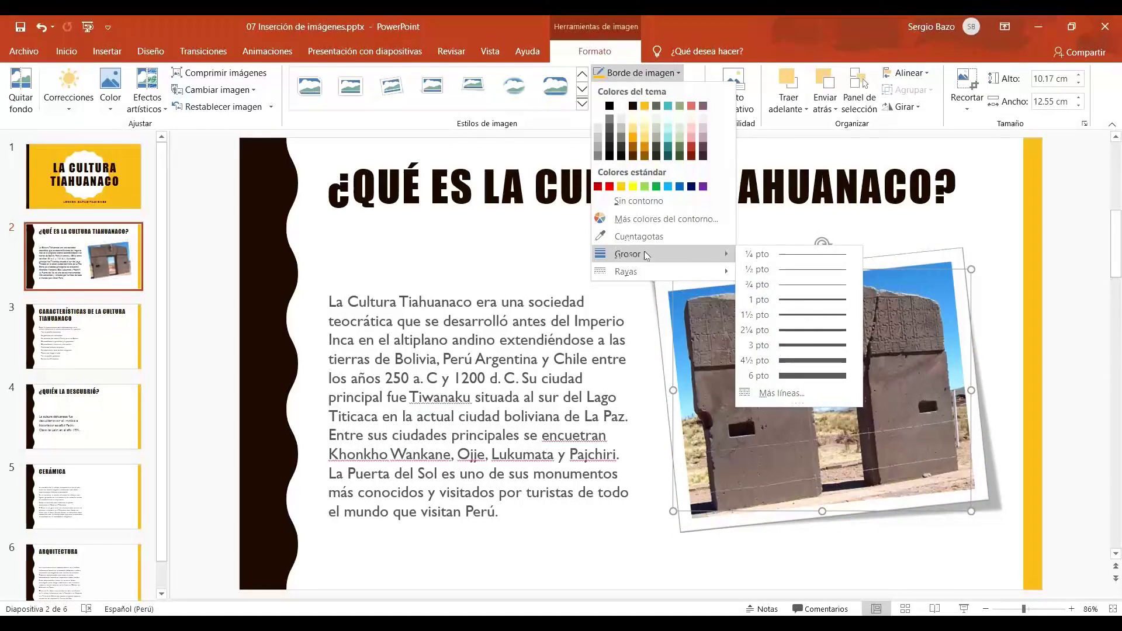
left_click(790, 361)
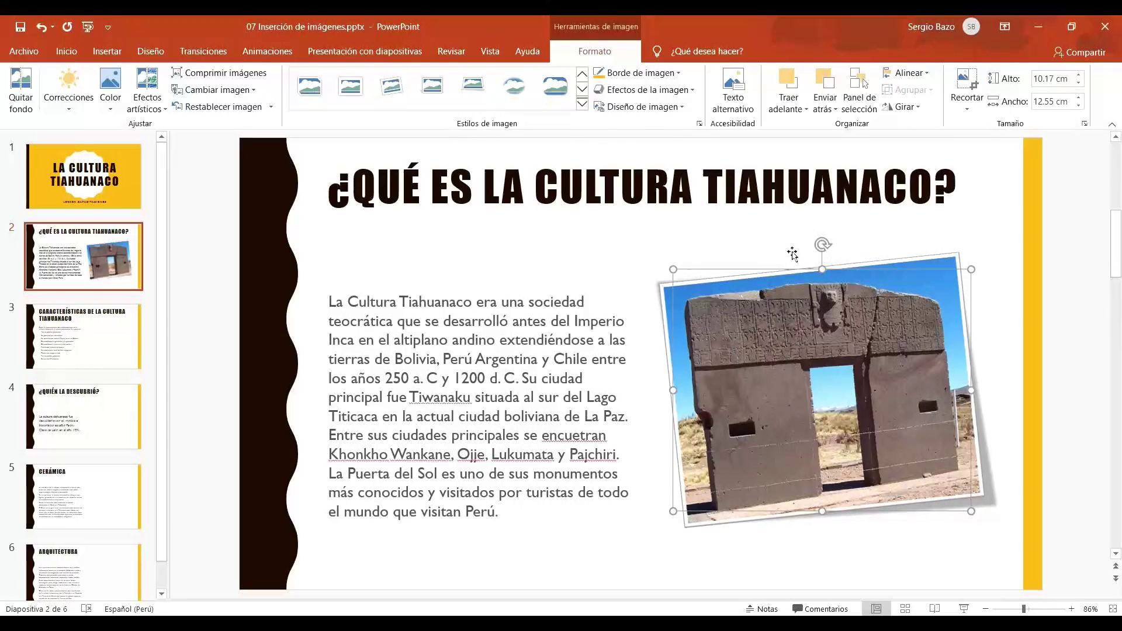
left_click(641, 73)
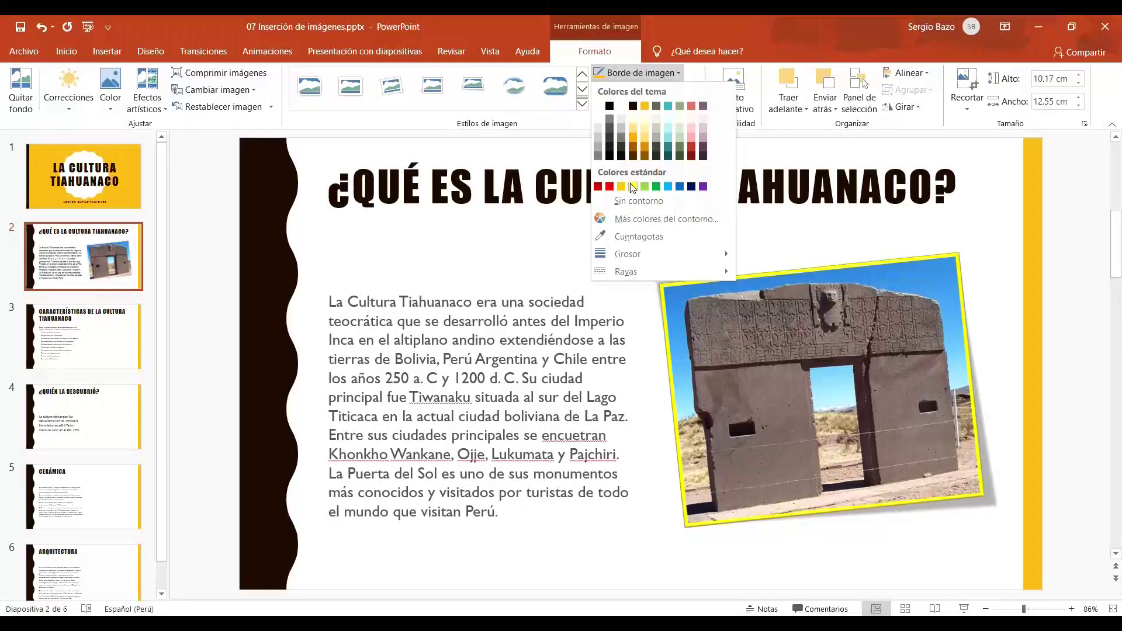
left_click(692, 186)
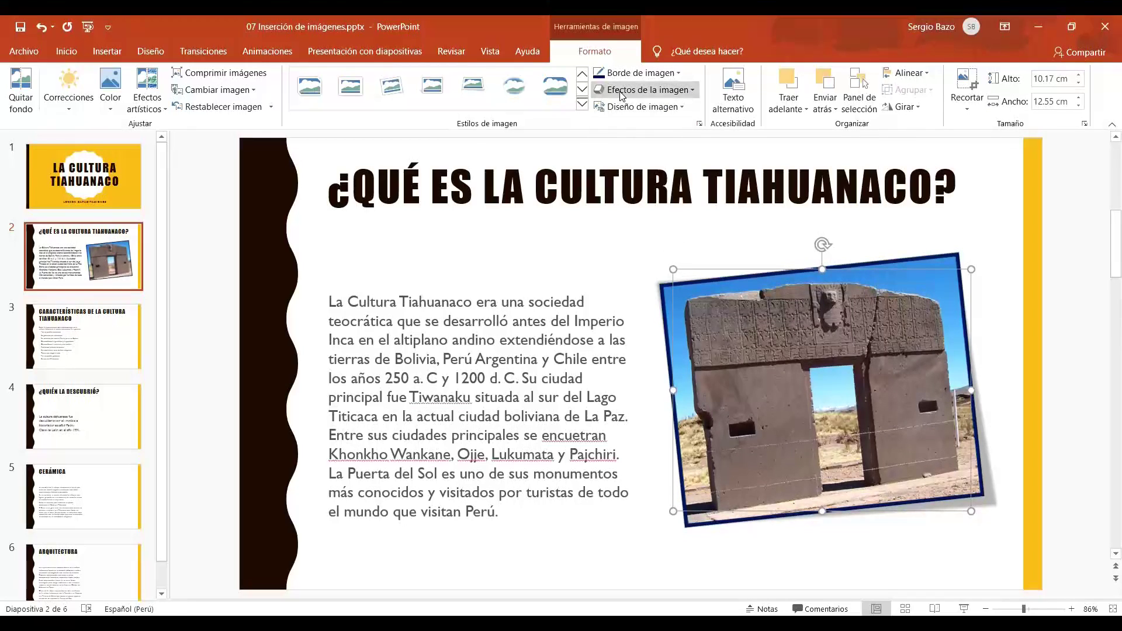
left_click(686, 91)
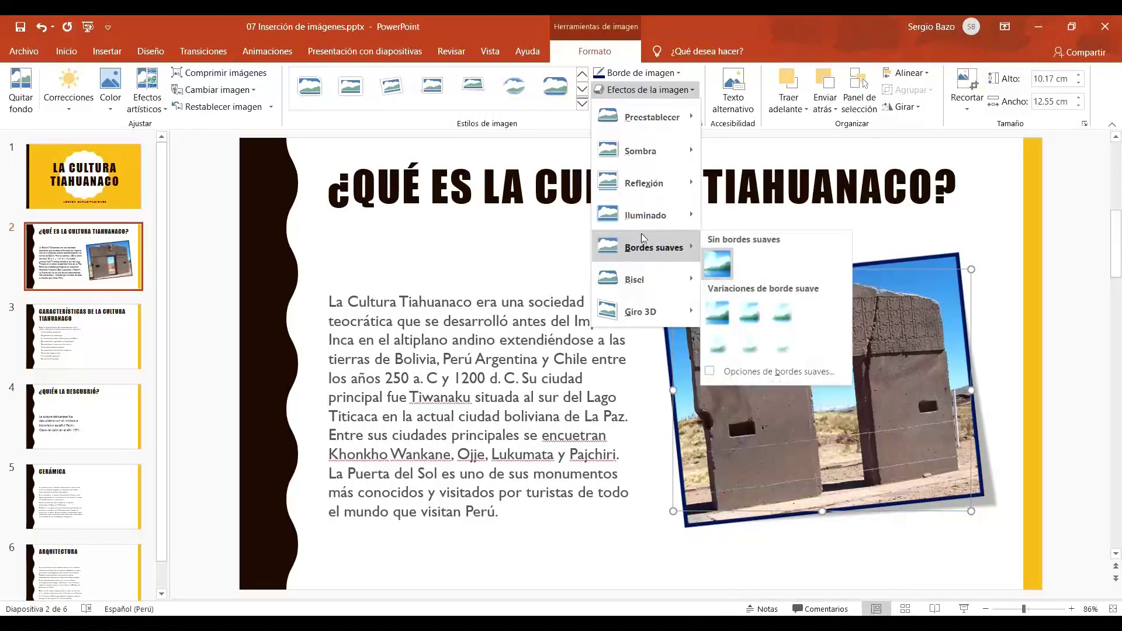
mouse_move(645, 215)
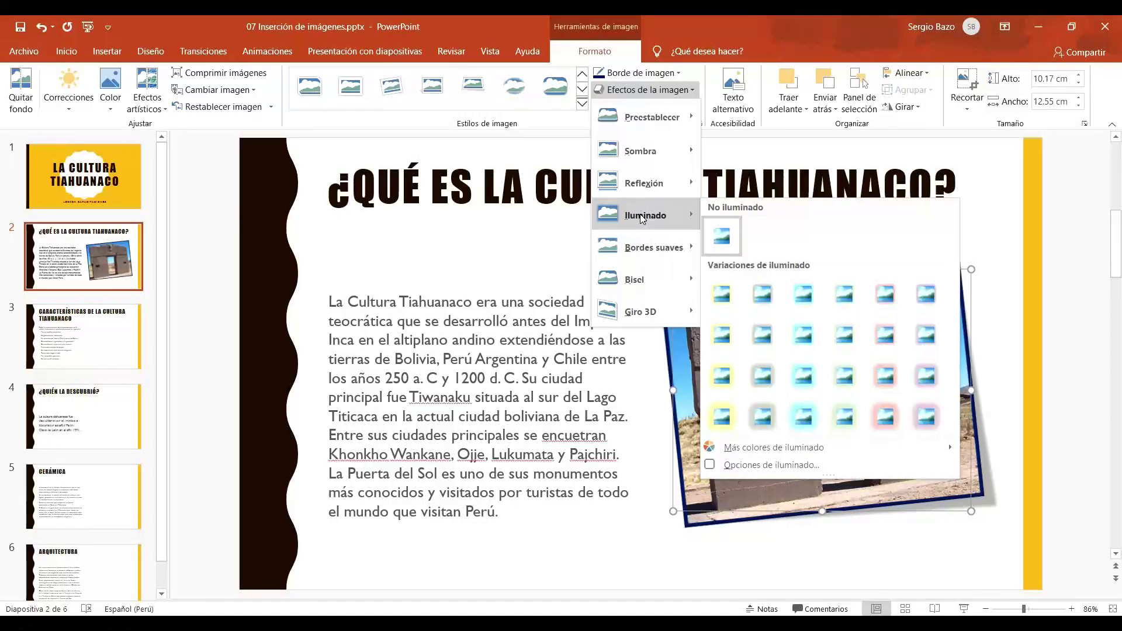
left_click(655, 90)
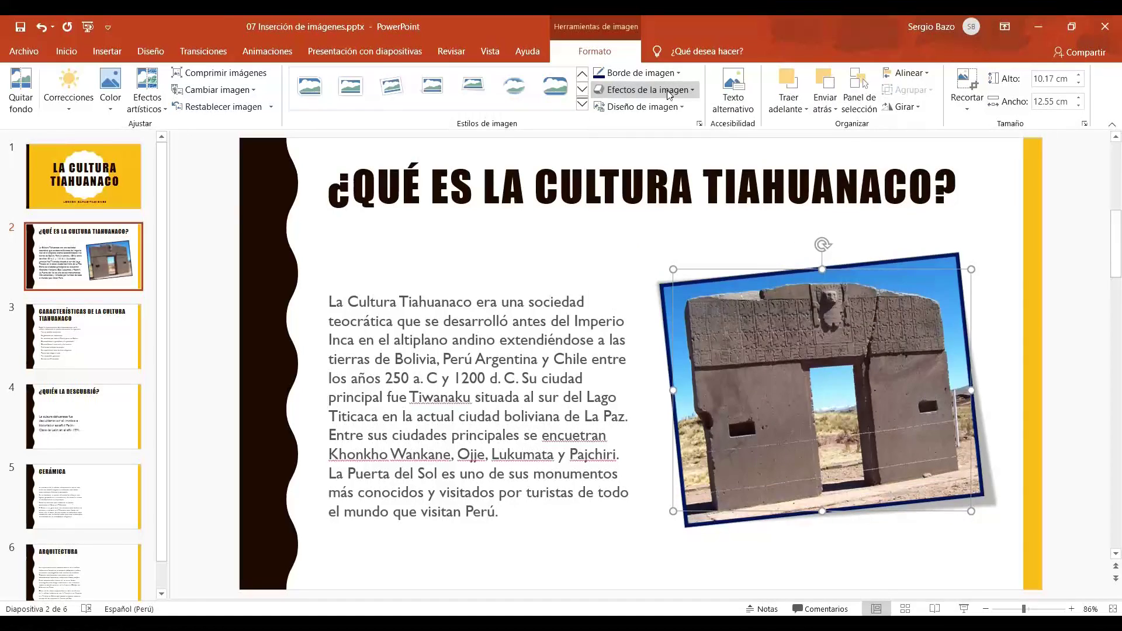
- Browse the picture layouts without applying one, then go to slide 3
left_click(662, 108)
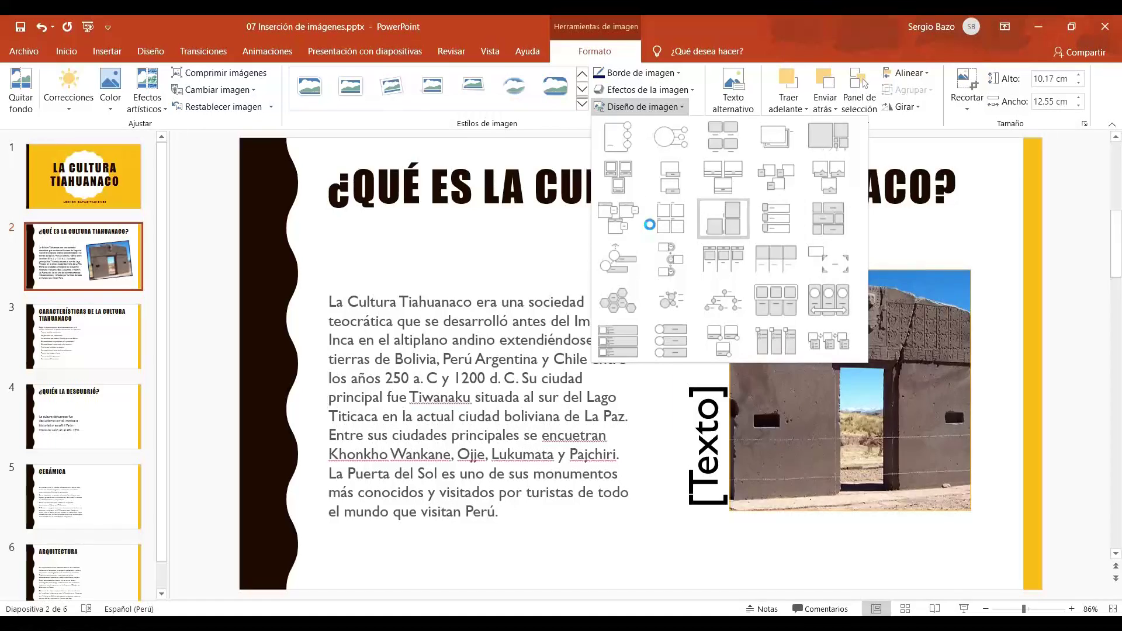
left_click(627, 108)
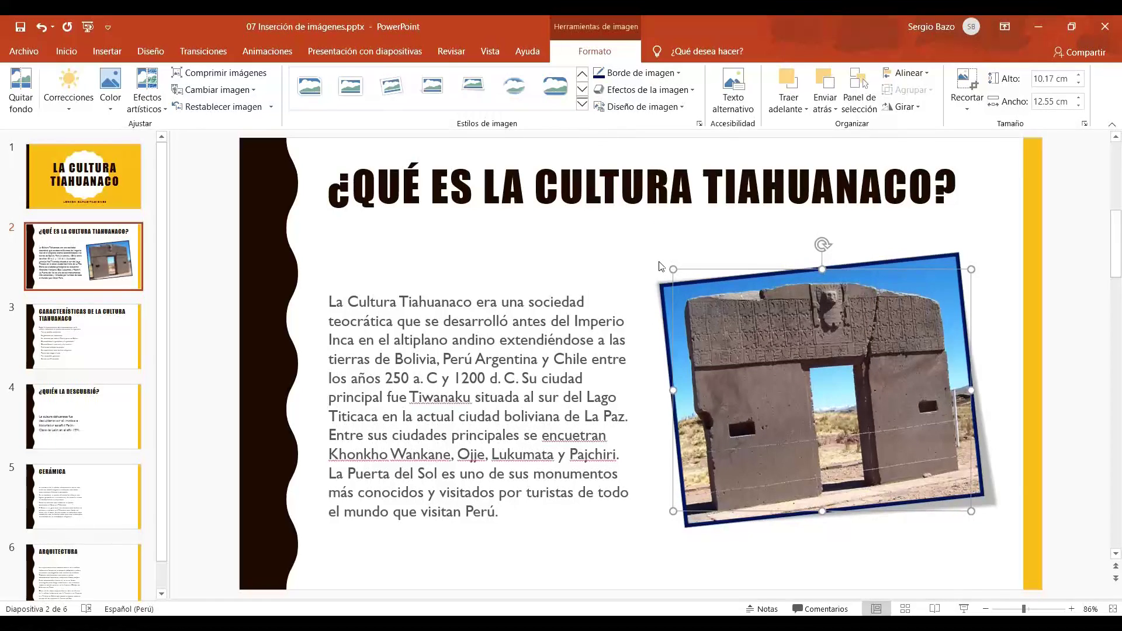
left_click(99, 342)
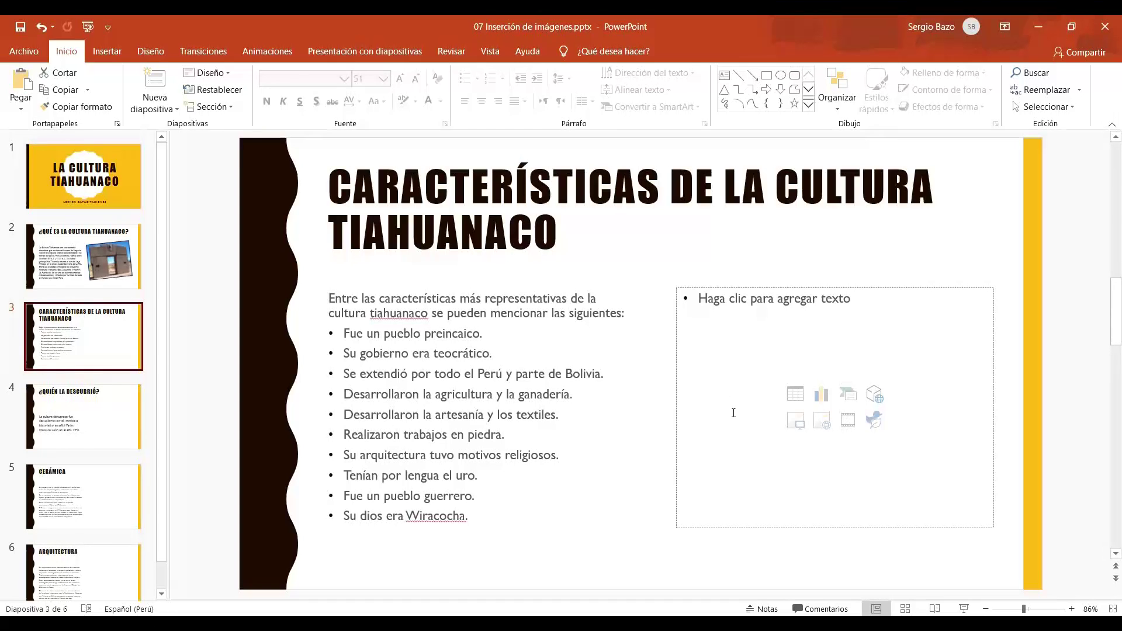
- Insert 03 Mapa cultura Tiahuanaco.jpg on slide 3 with the Bevel Rectangle style, then go to slide 4
left_click(798, 427)
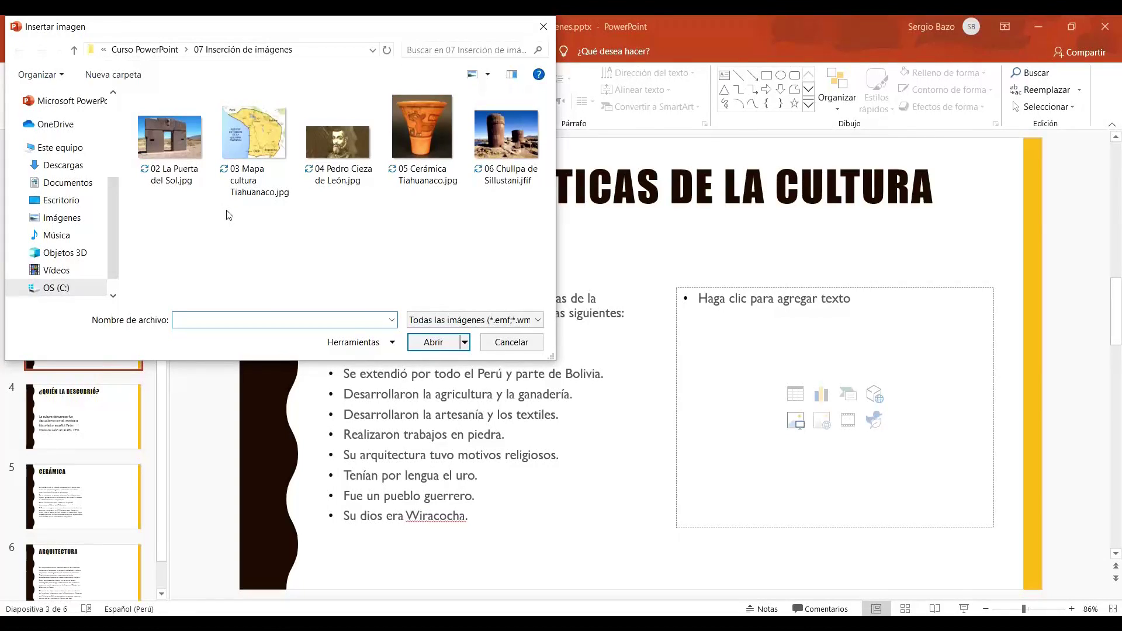
double_click(260, 120)
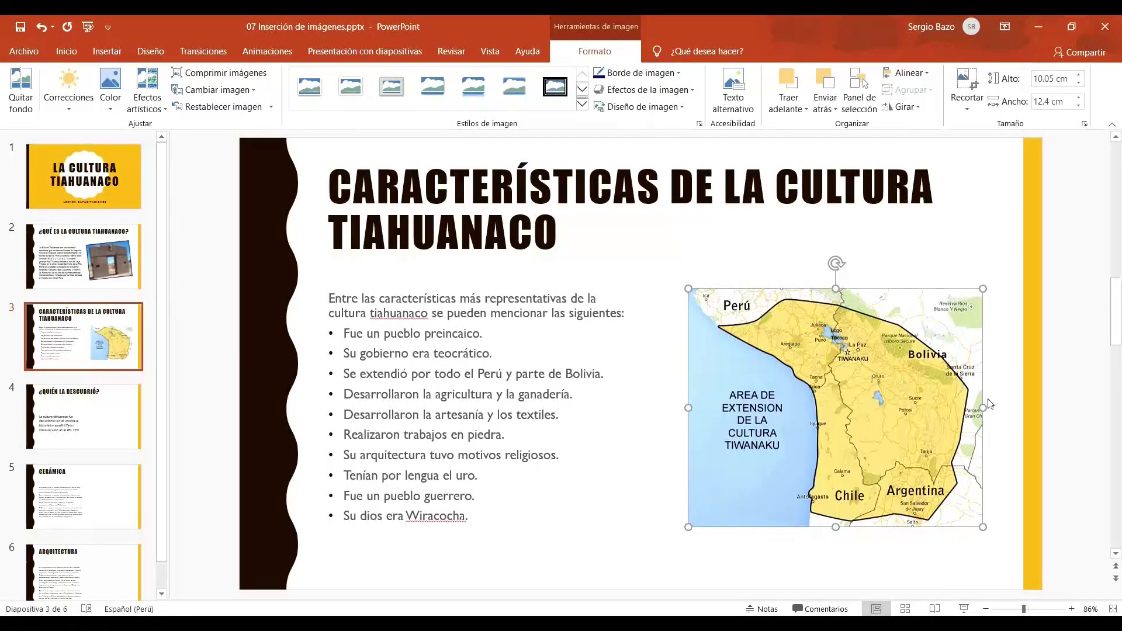
left_click(582, 107)
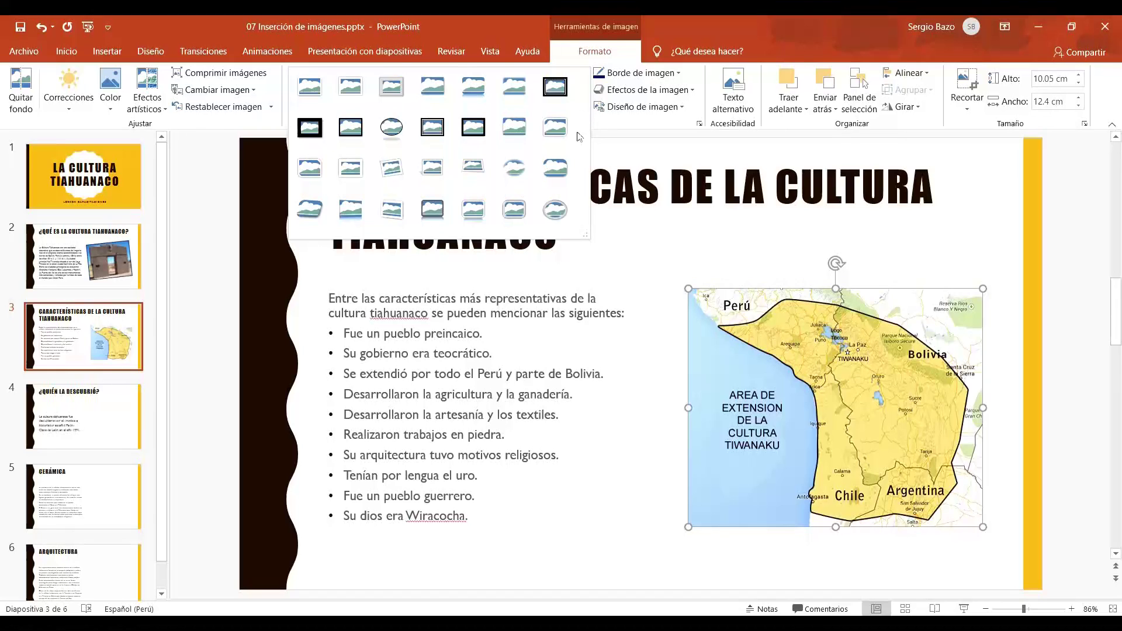
left_click(567, 168)
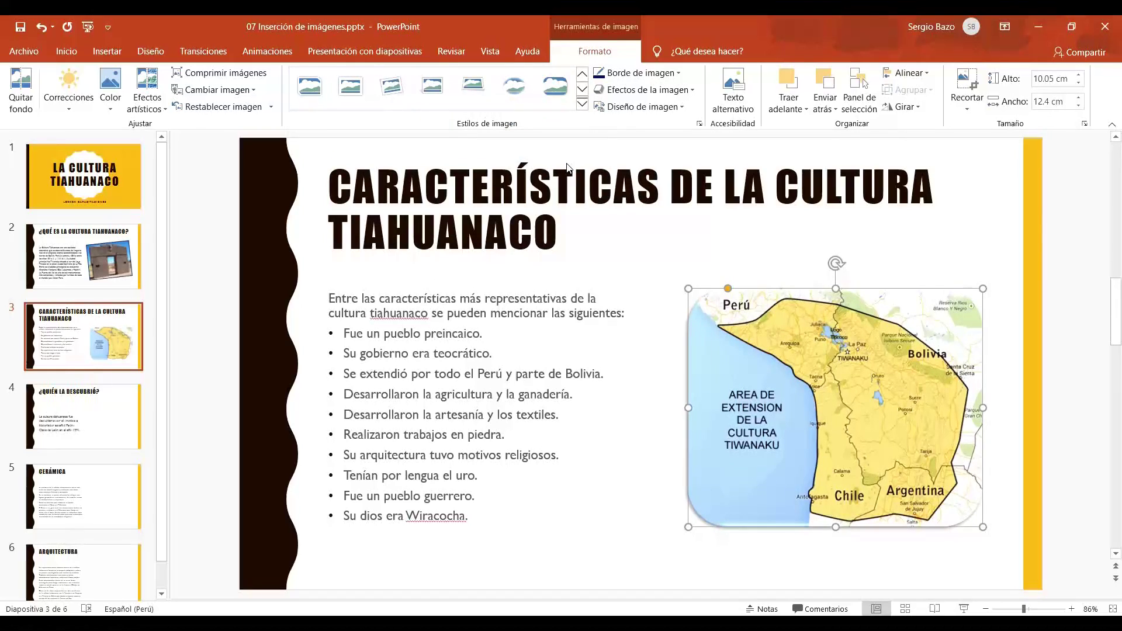
left_click(60, 419)
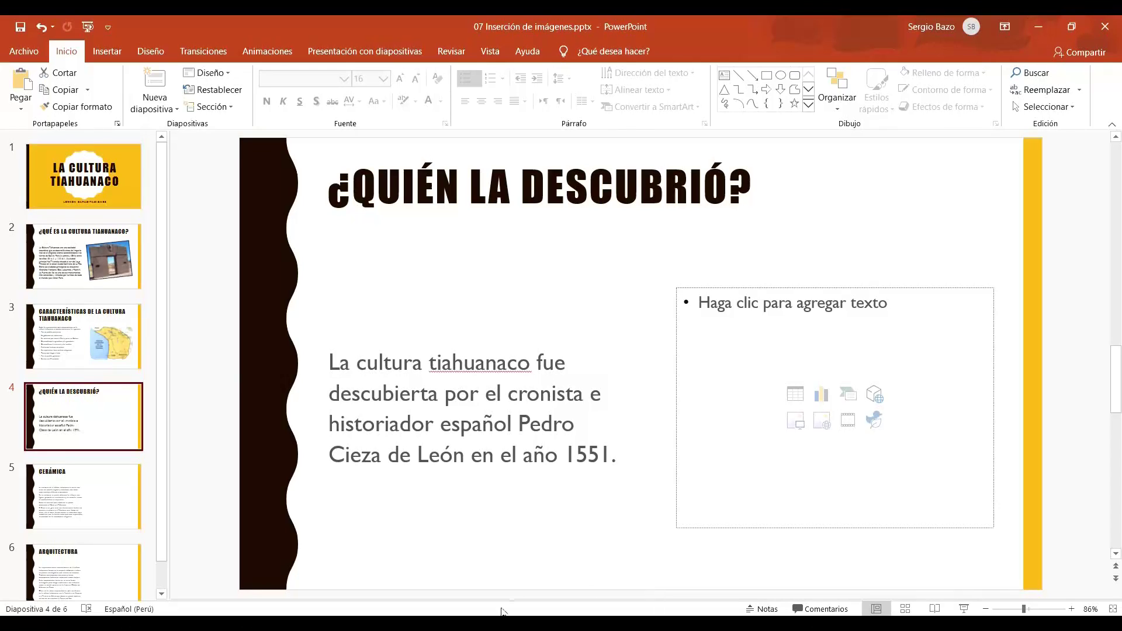
- Copy the chronicler's name from slide 4's body text and switch to Chrome
mouse_move(519, 422)
left_mouse_down()
mouse_move(493, 454)
mouse_move(465, 455)
left_mouse_up()
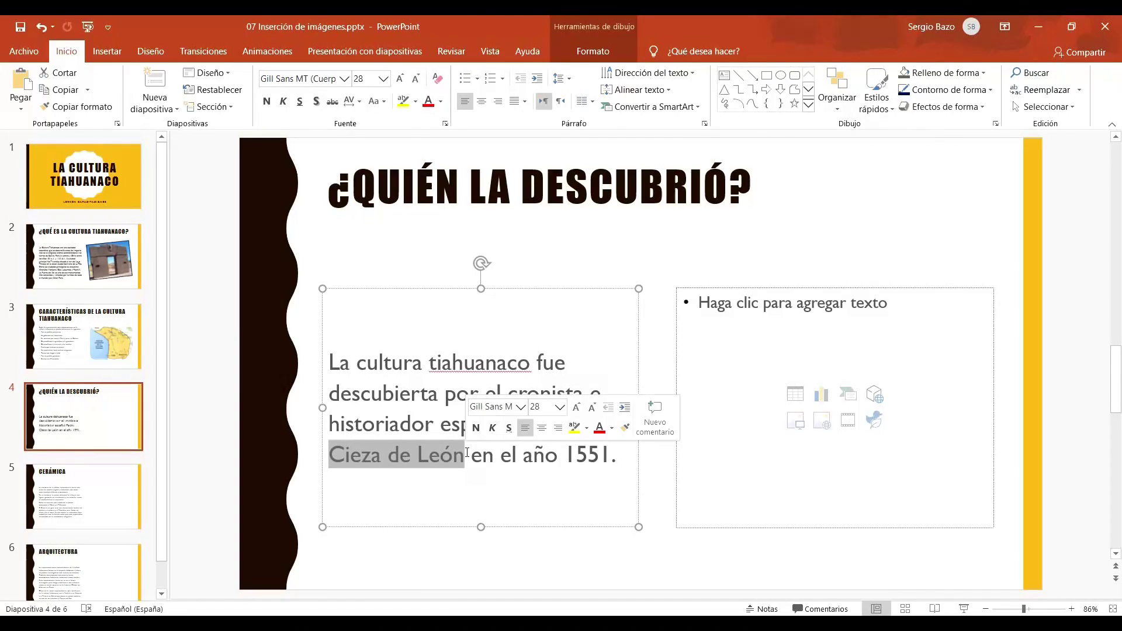
right_click(436, 452)
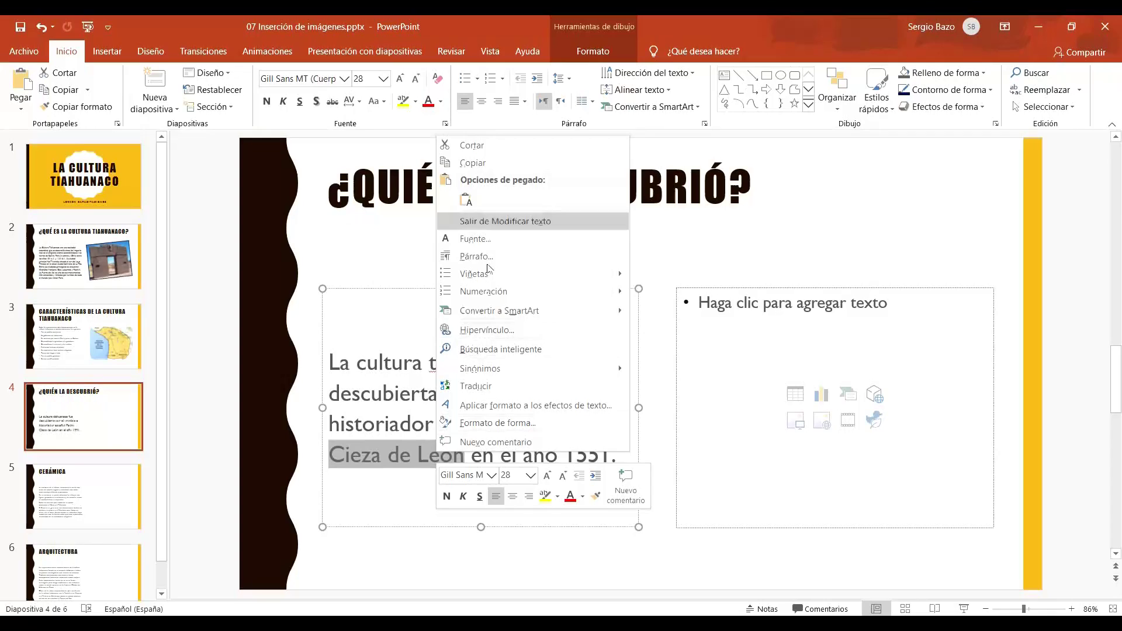
left_click(496, 156)
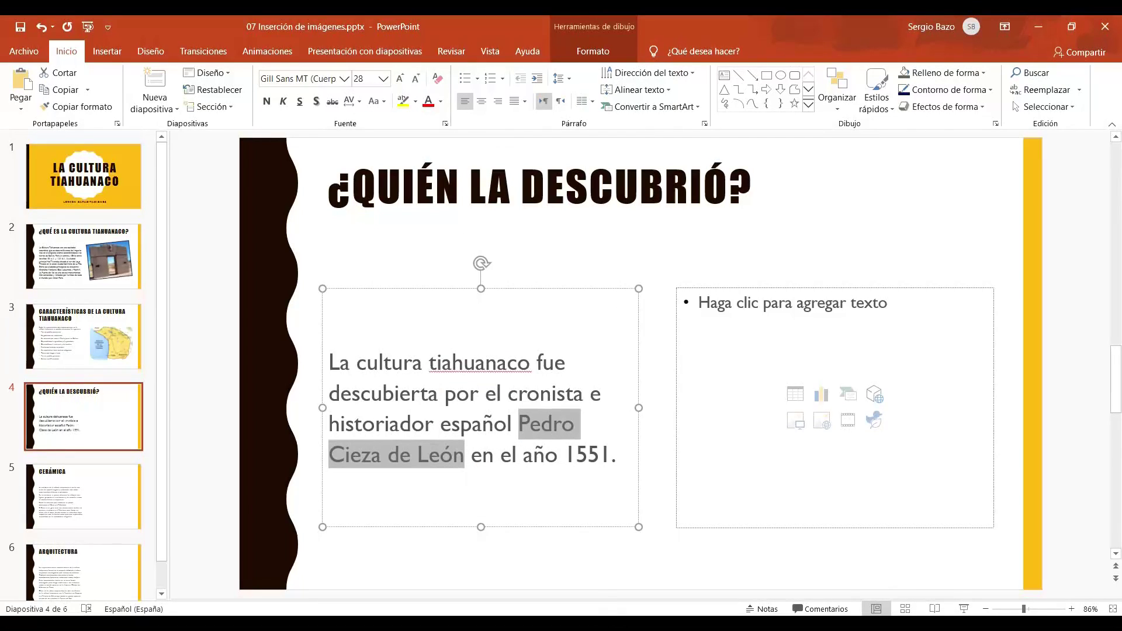
key("alt+Tab")
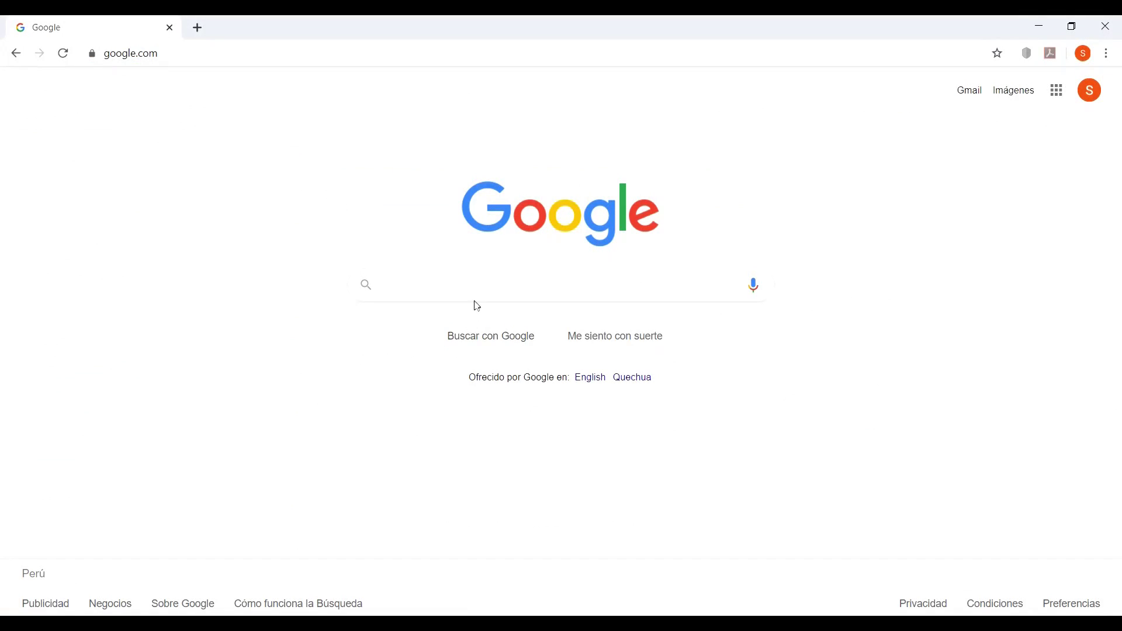
- Search Google Images for the pasted name Pedro Cieza de León
right_click(396, 283)
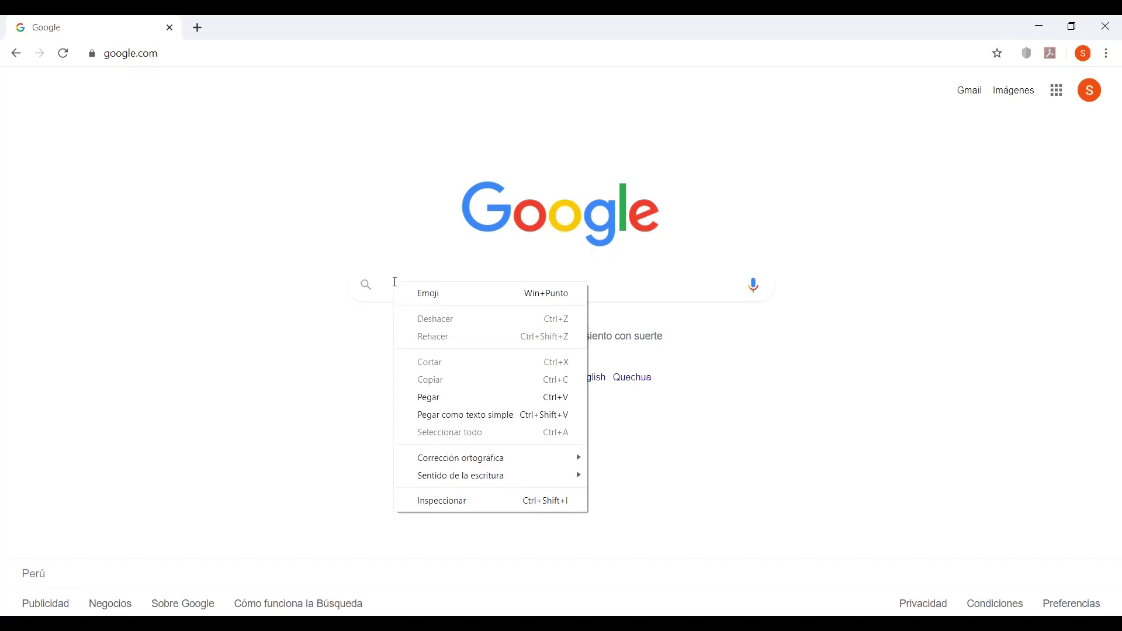
left_click(433, 398)
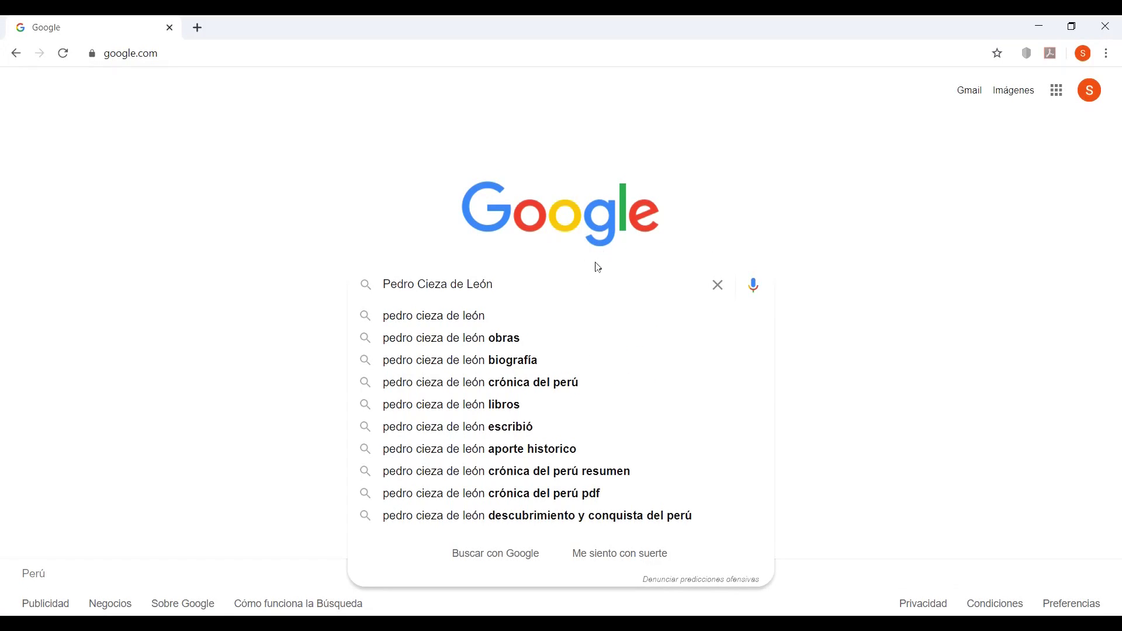
key("Return")
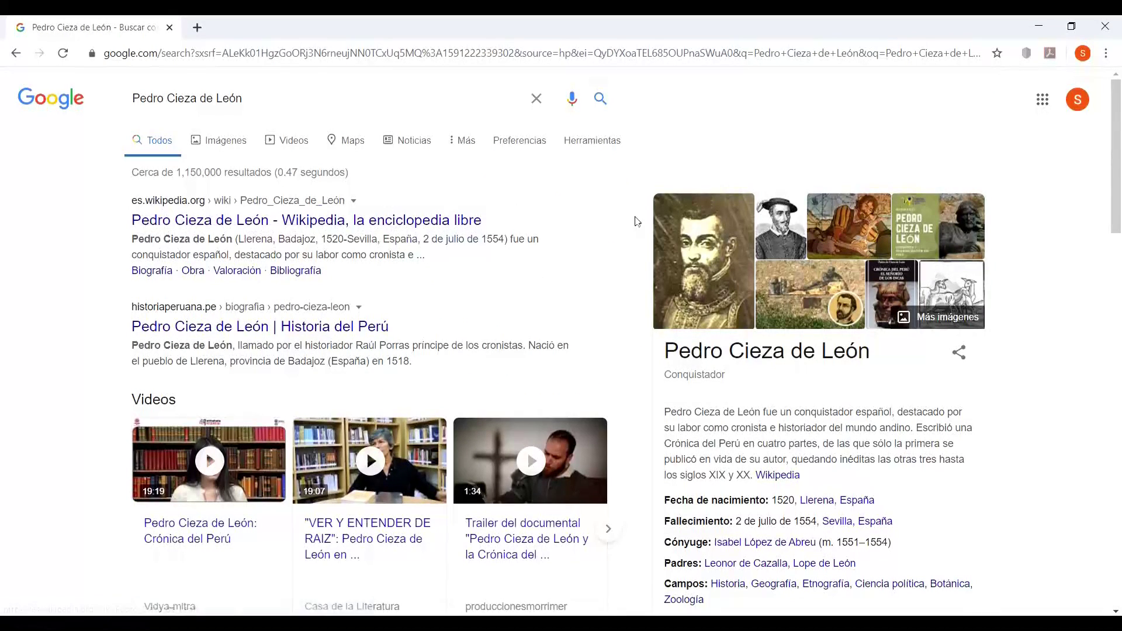
left_click(231, 146)
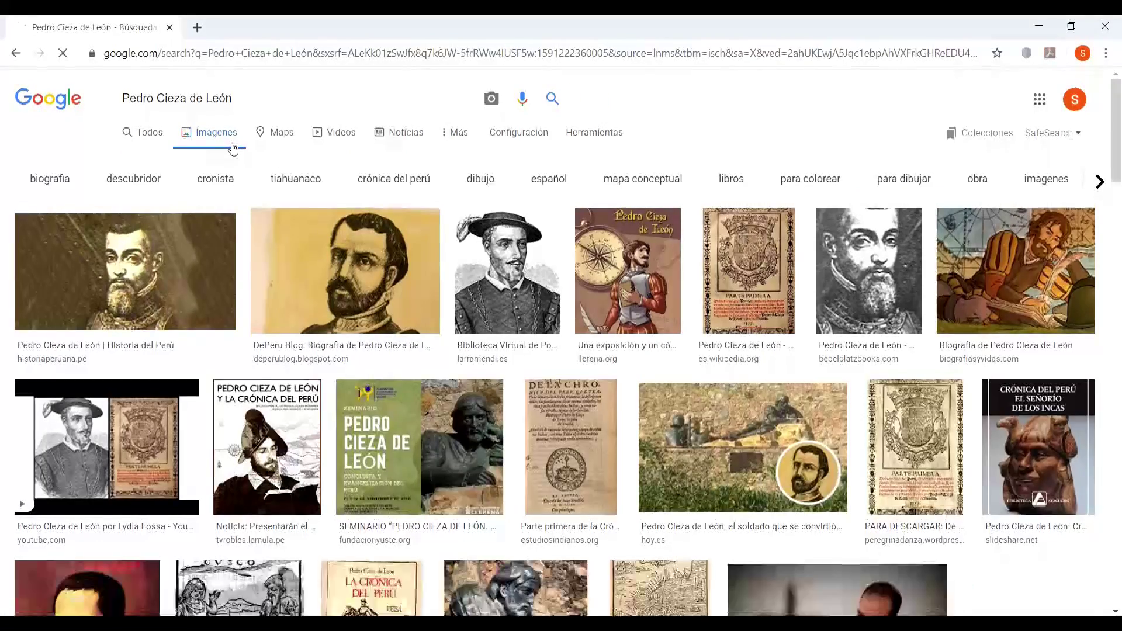
- Copy the first portrait result and go back to PowerPoint
left_click(149, 265)
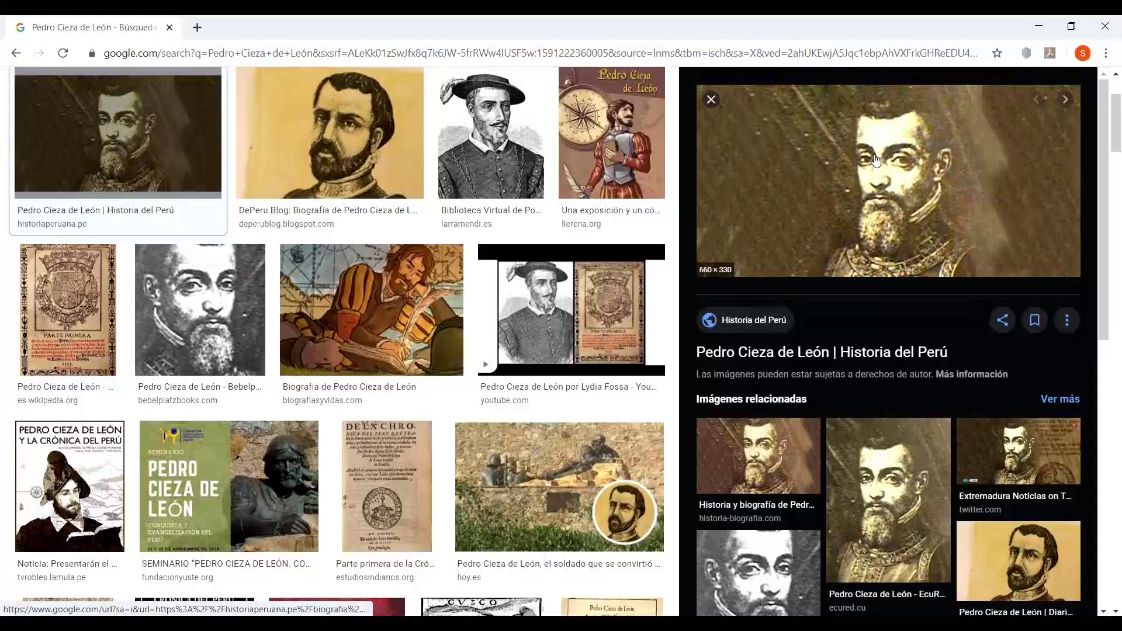
right_click(875, 157)
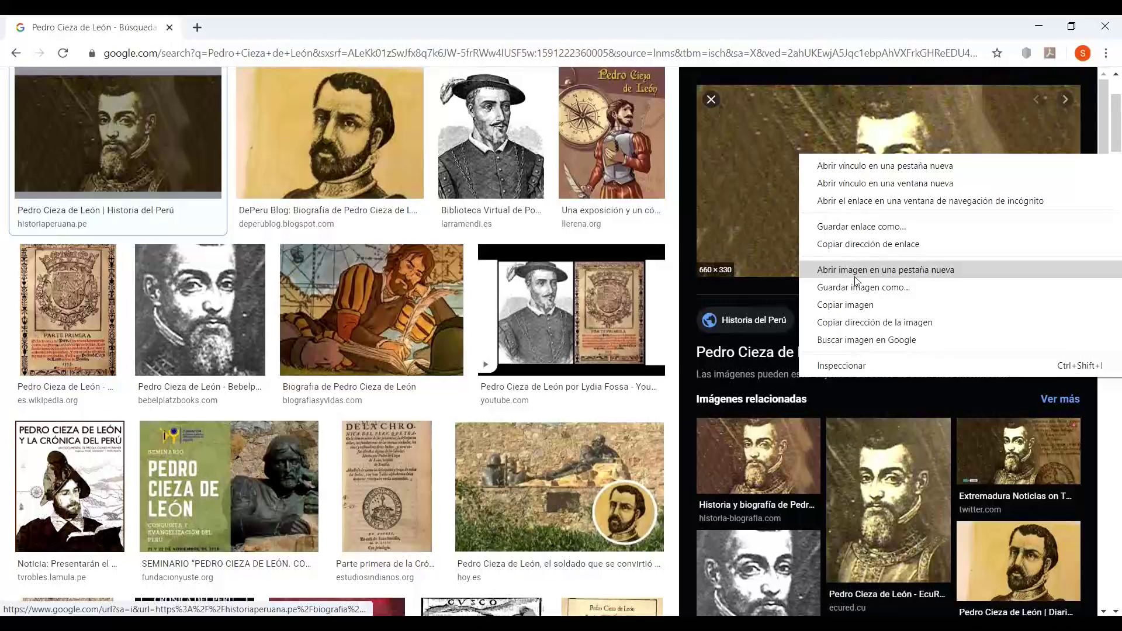
left_click(860, 306)
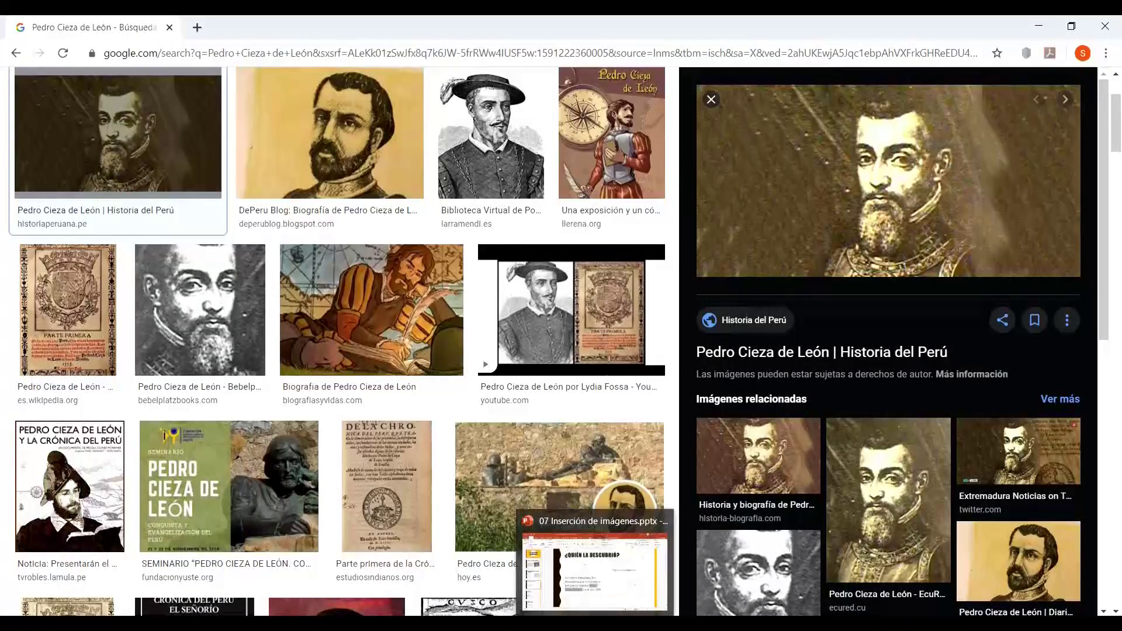
left_click(594, 561)
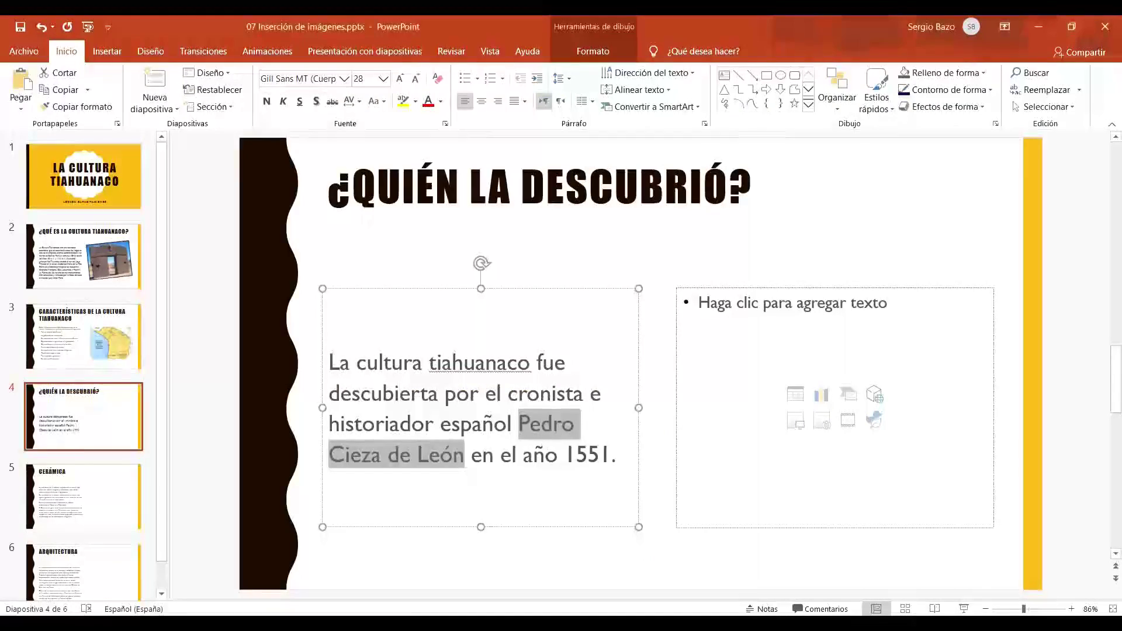
- Paste the copied portrait into slide 4's empty right-hand placeholder
left_click(723, 289)
left_click(723, 287)
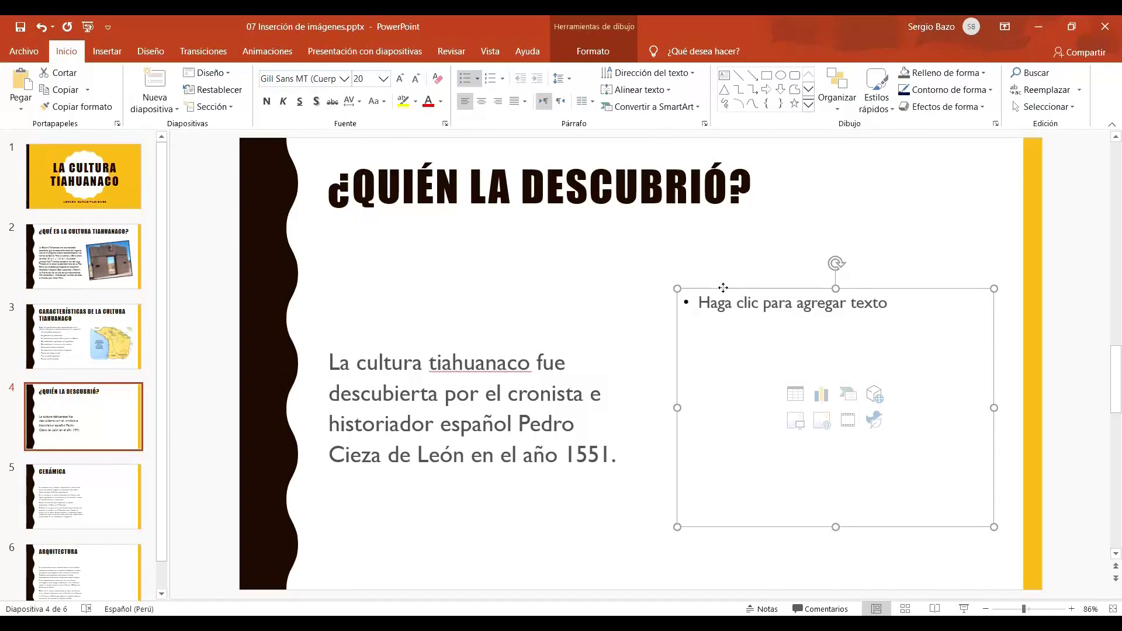
right_click(723, 287)
right_click(739, 287)
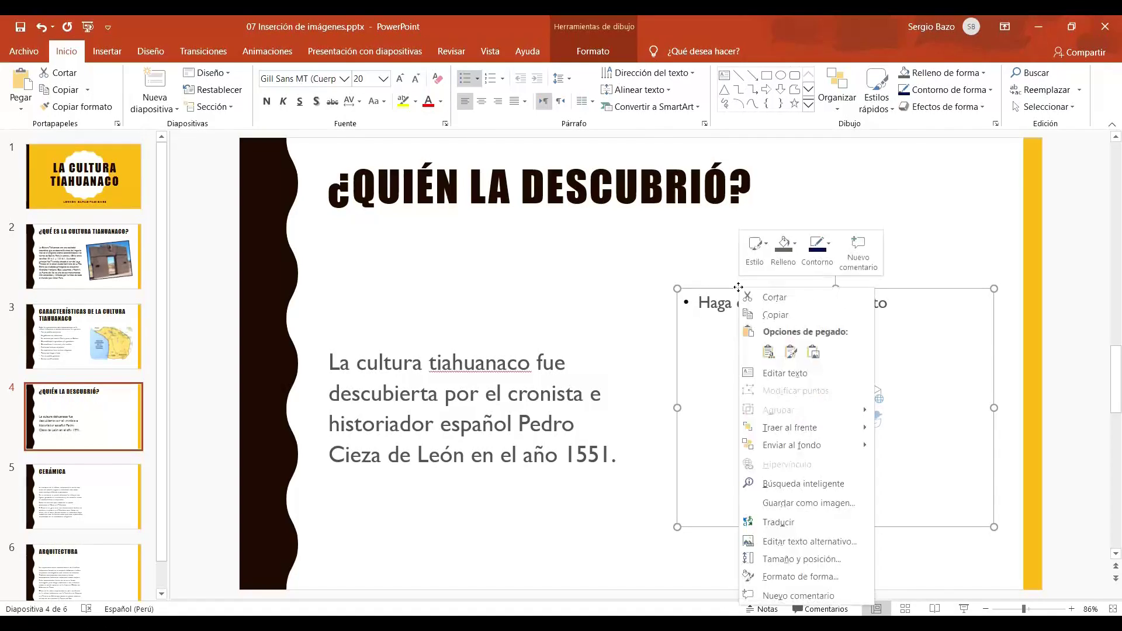
left_click(769, 352)
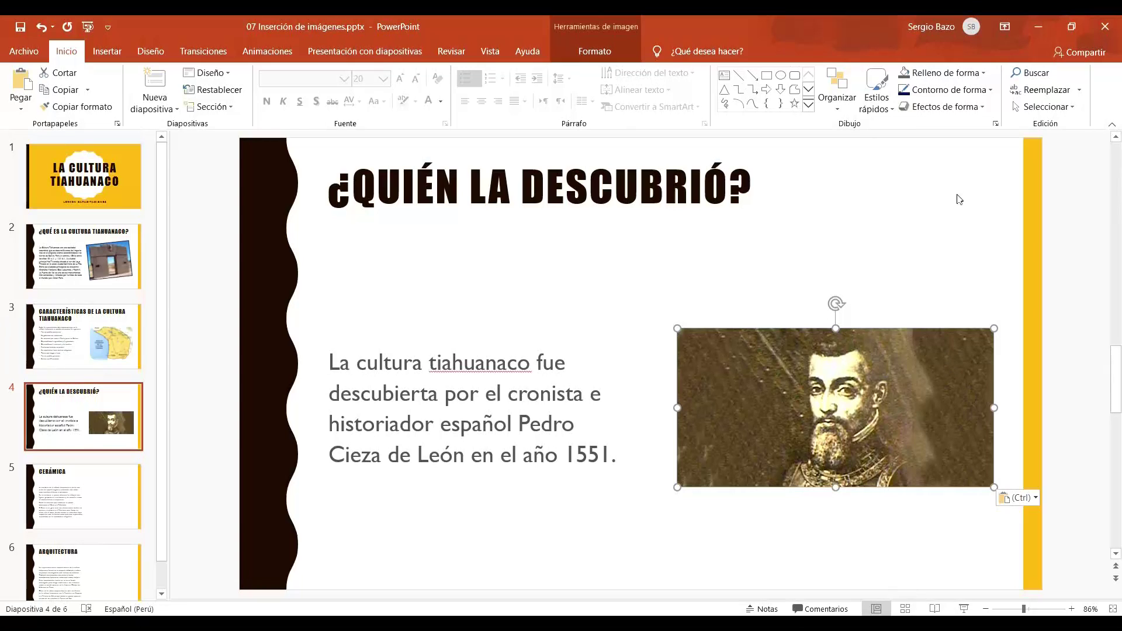
- Crop the portrait's left and right sides to 6.67 × 6.73 cm and delete the cropped areas
left_click(593, 54)
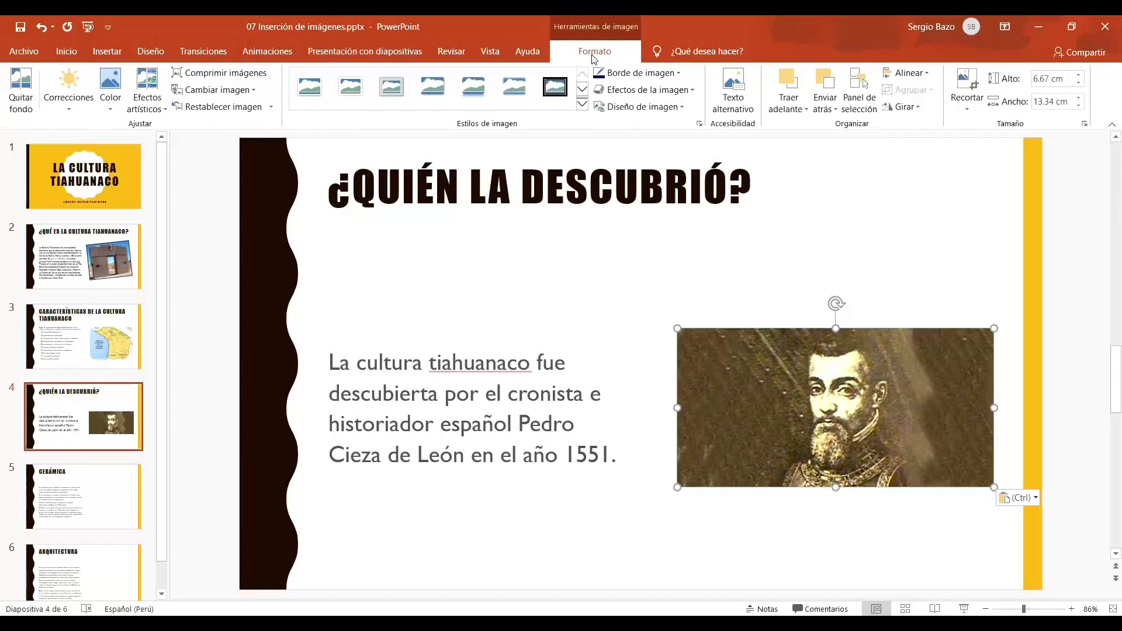
left_click(967, 82)
left_click_drag(677, 409, 771, 409)
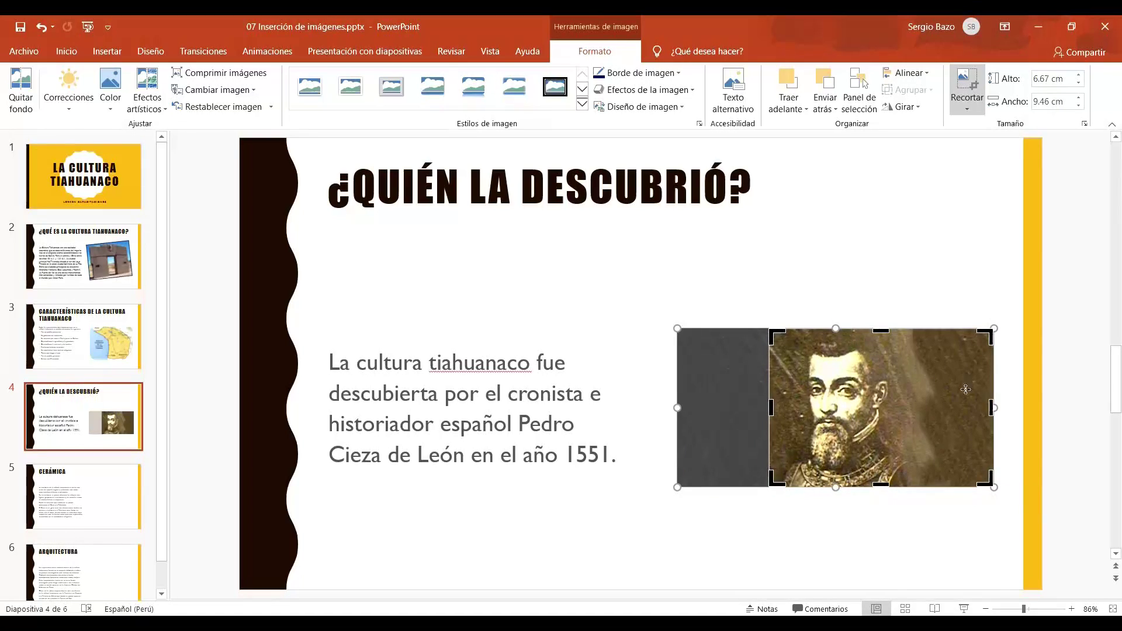
left_click_drag(992, 407, 928, 407)
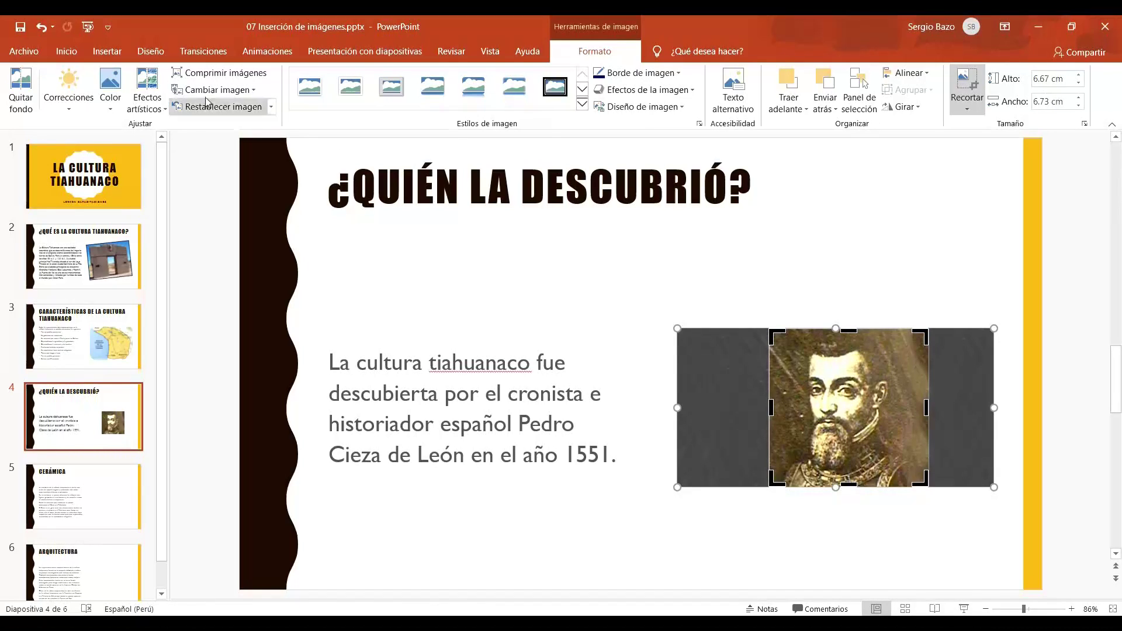
left_click(230, 74)
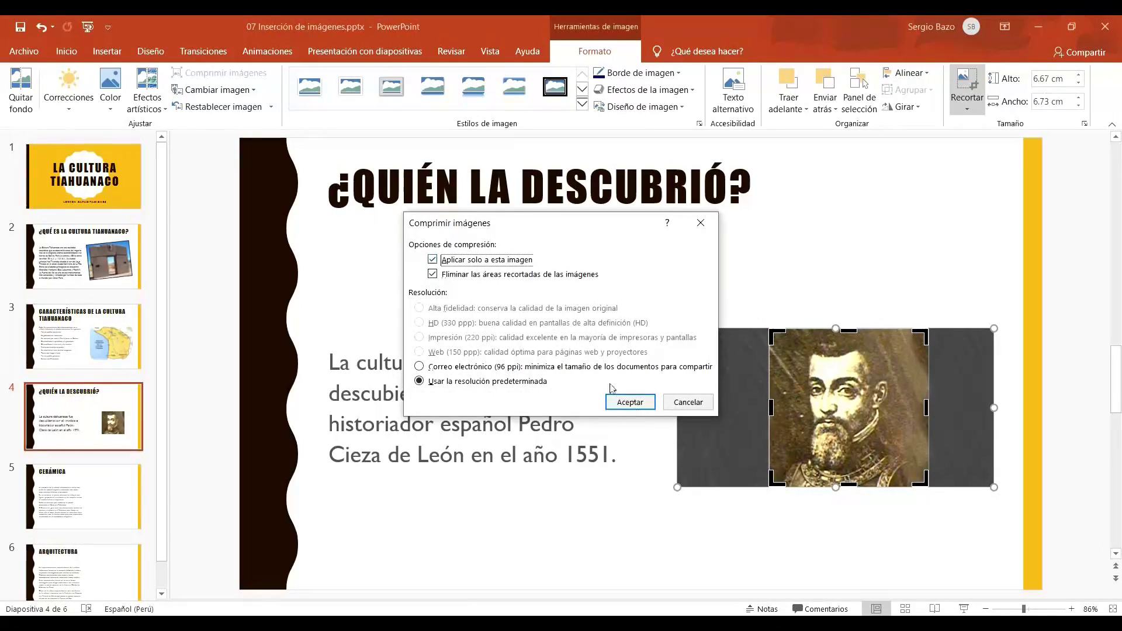
left_click(640, 403)
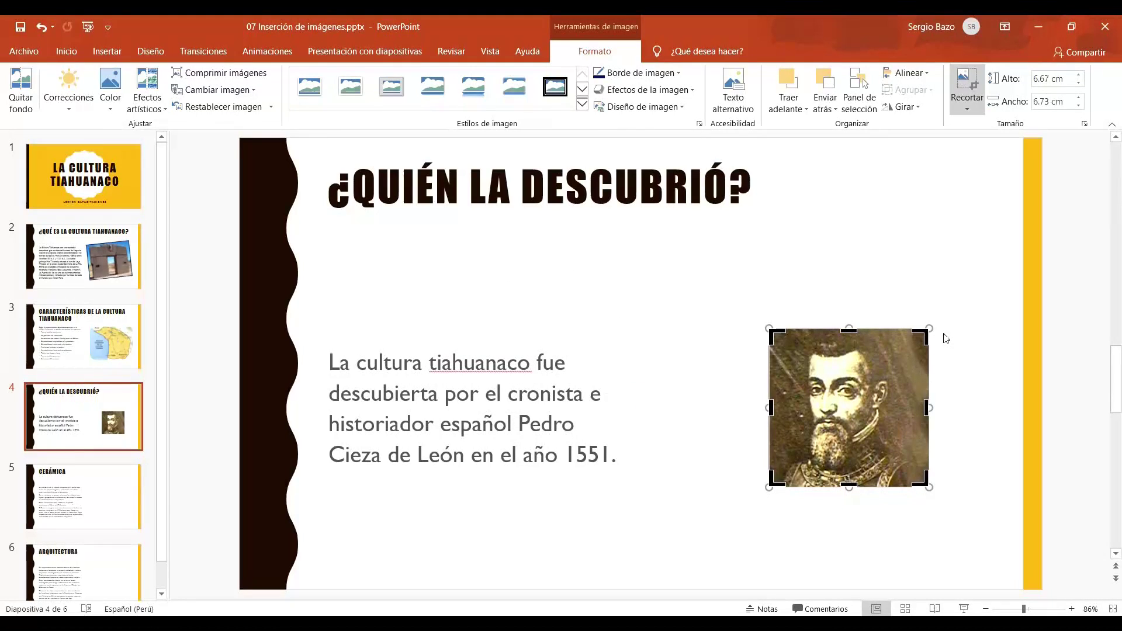
- Enlarge the portrait to about 10.5 cm and move it slightly lower
left_click(966, 82)
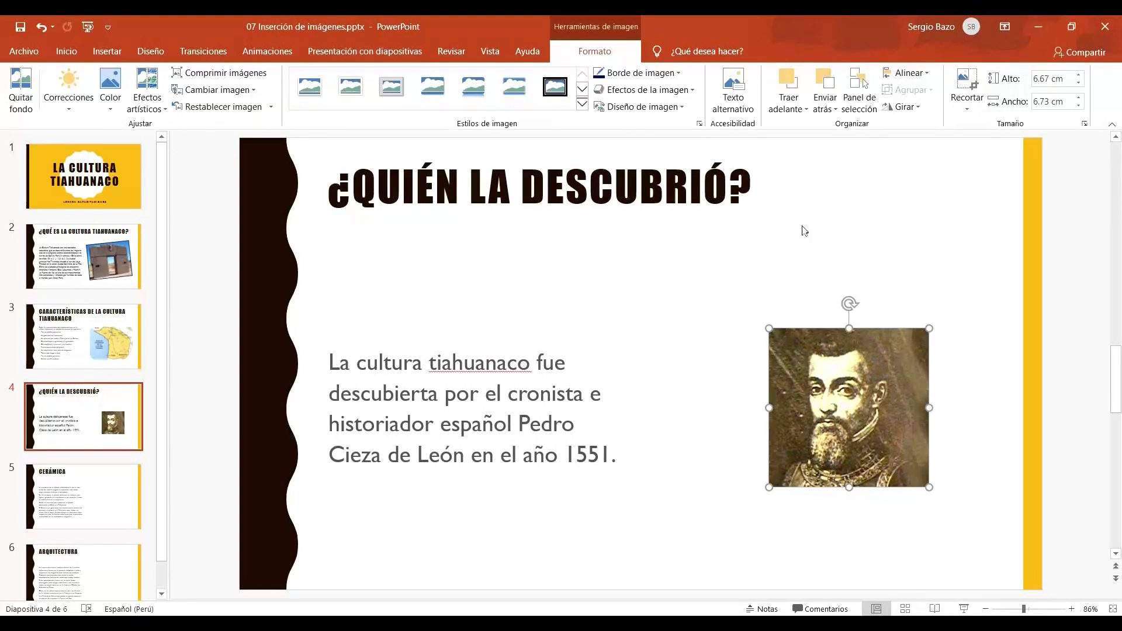
left_click_drag(763, 326, 678, 238)
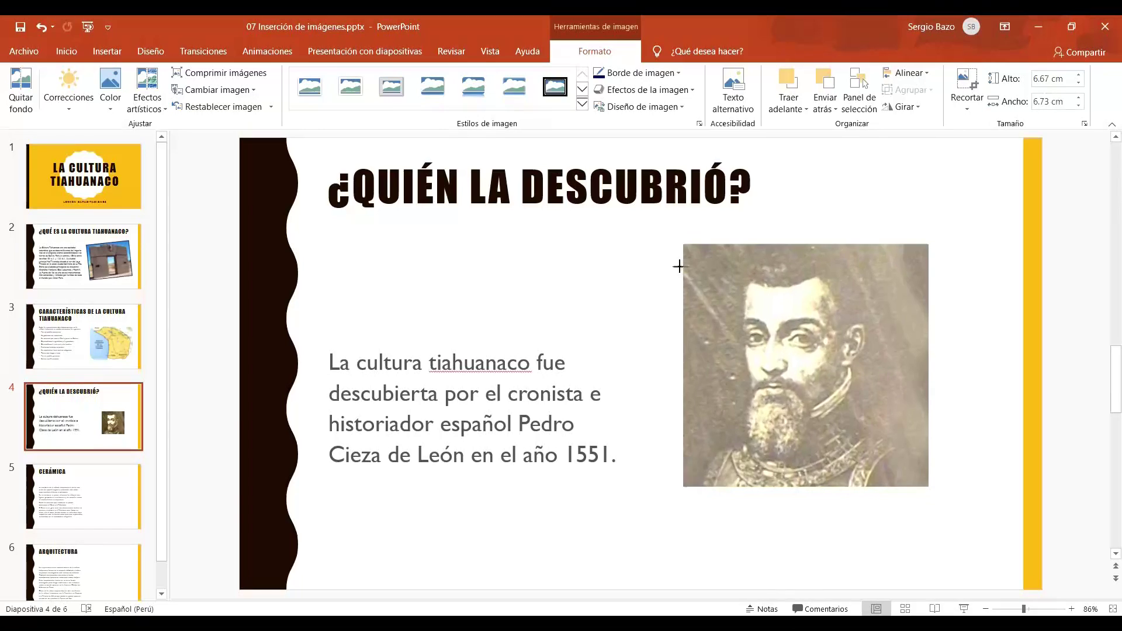
left_click_drag(786, 350, 786, 380)
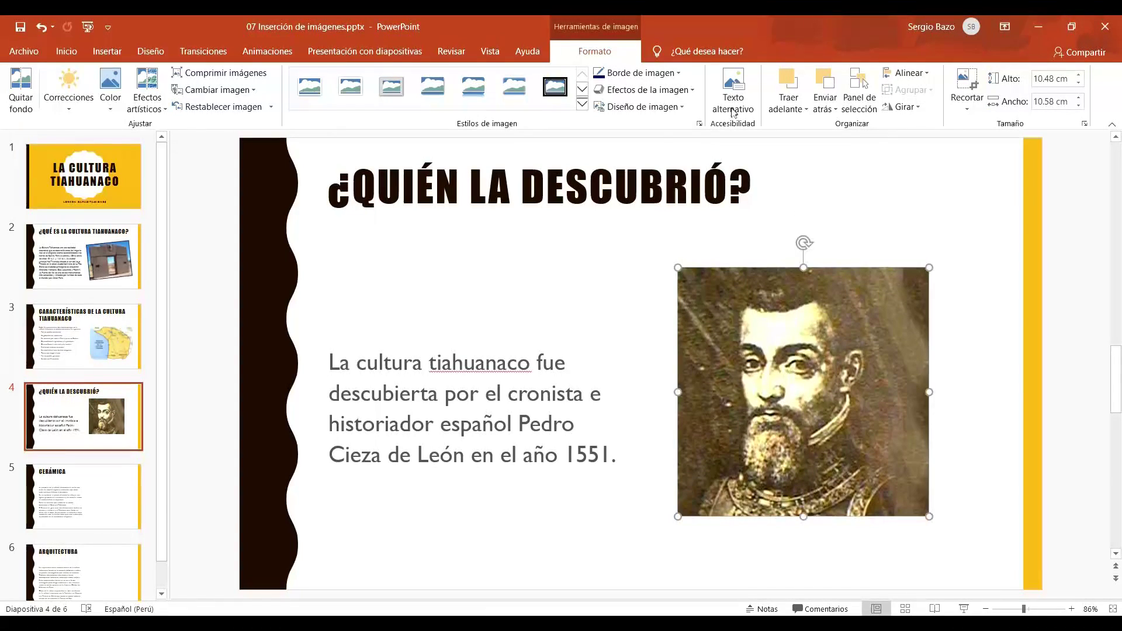
- Apply the Óvalo biselado, negro picture style to the portrait
left_click(582, 104)
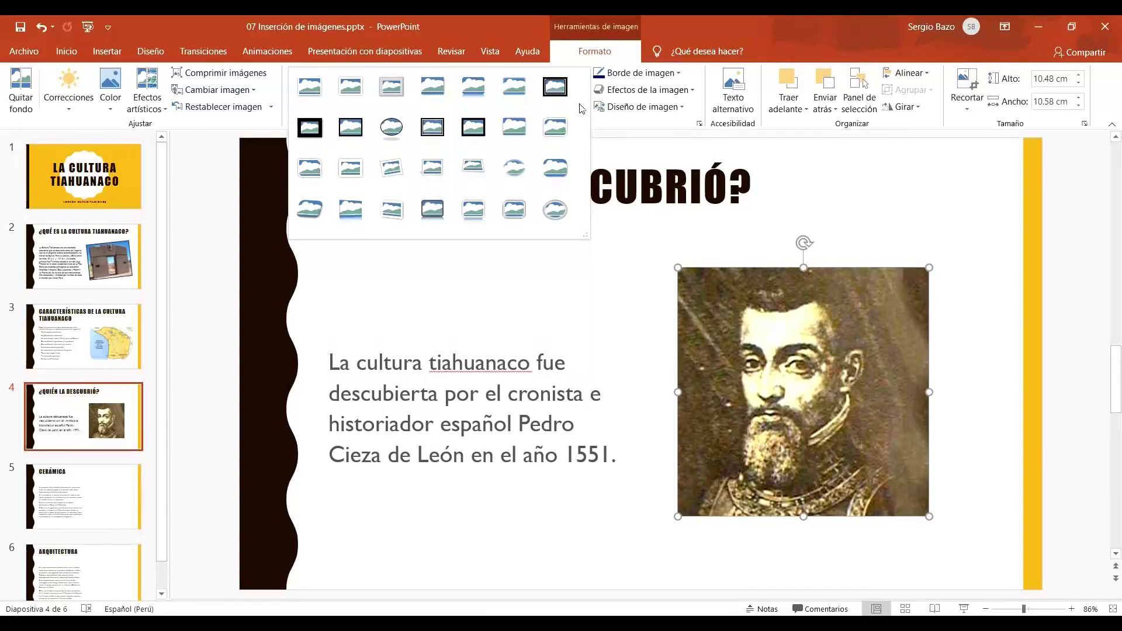
left_click(401, 129)
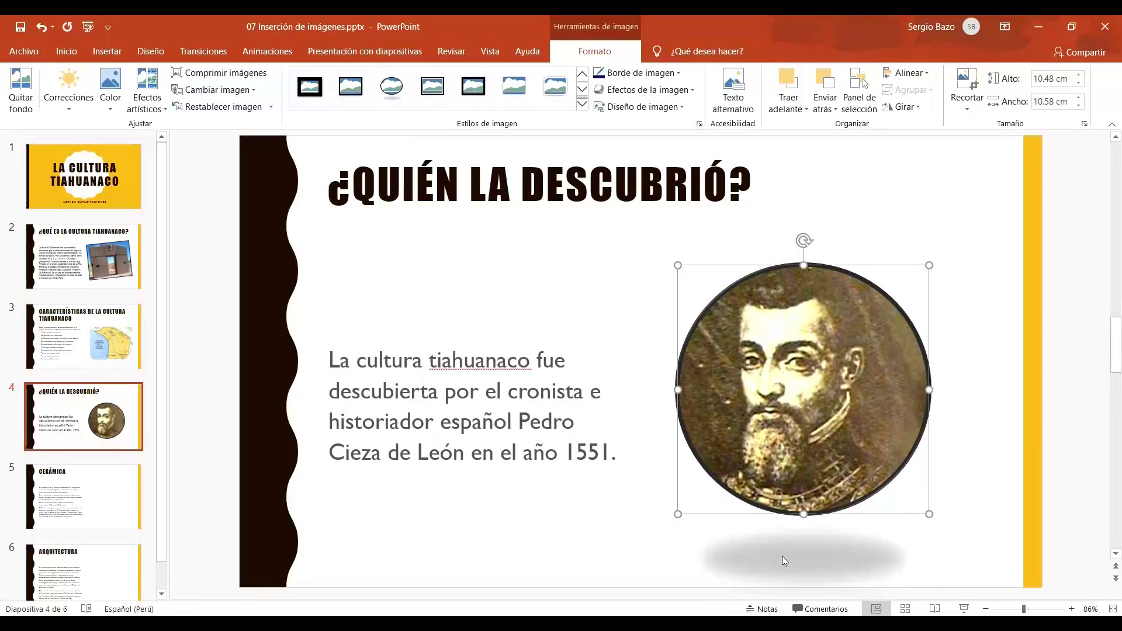
left_click(965, 382)
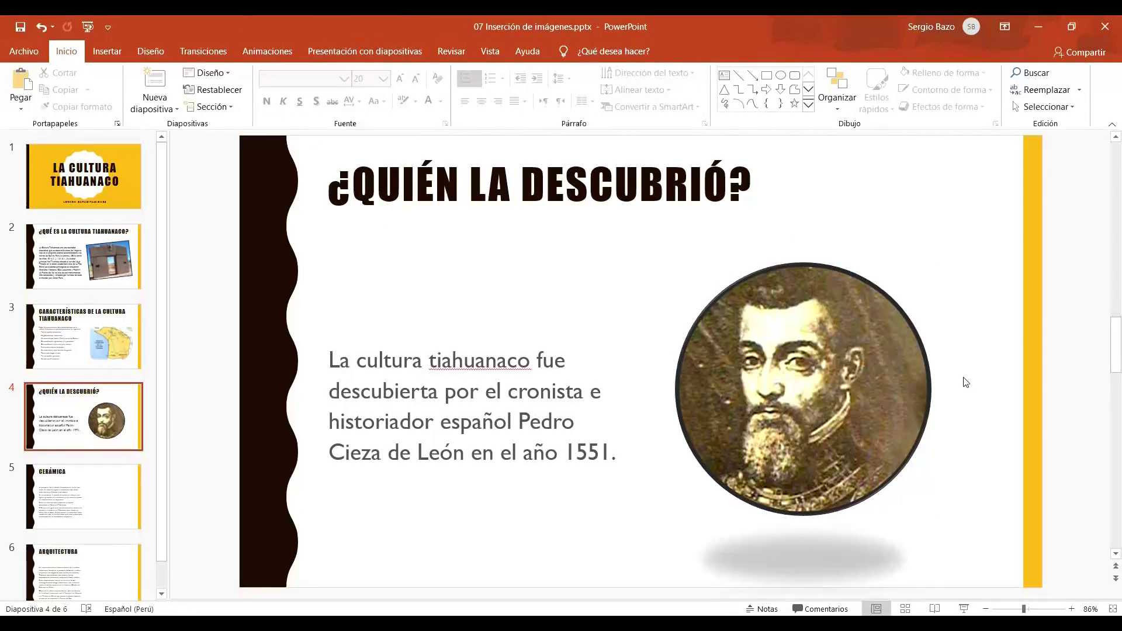
scroll(966, 382, "down", 1)
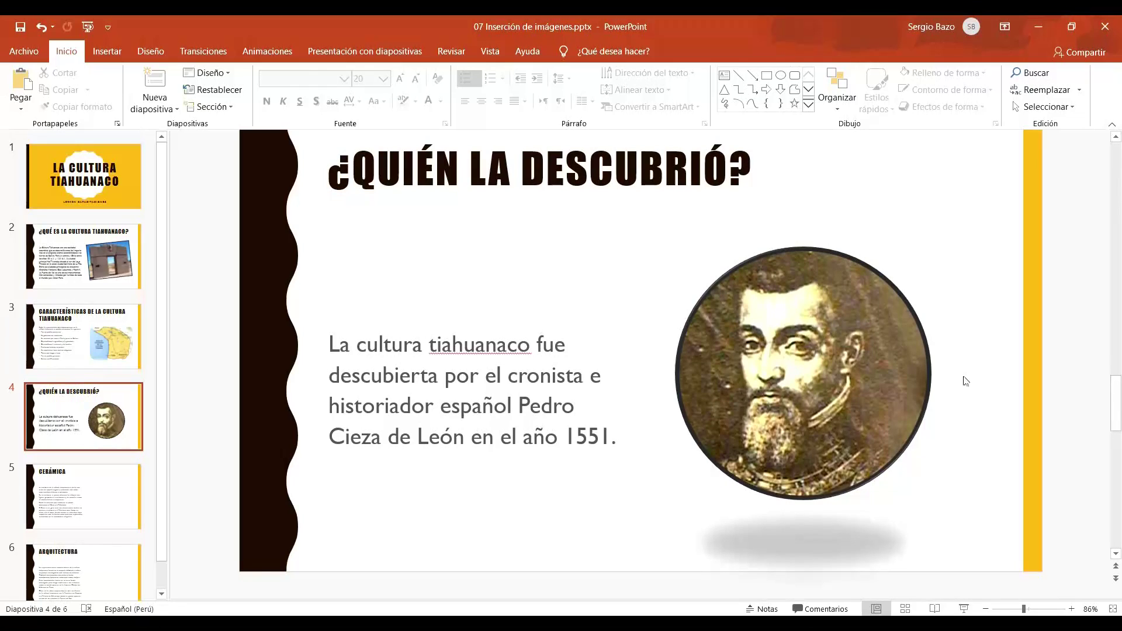
- On slide 5, search online images for 'cerámica tiahuanaco'
left_click(85, 494)
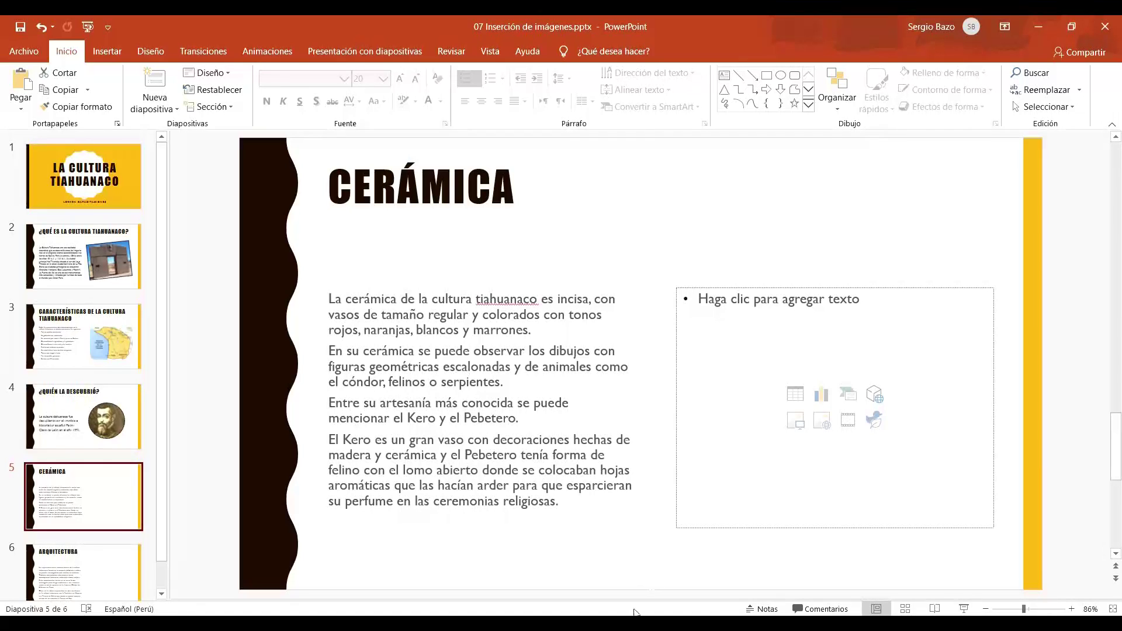
left_click(821, 425)
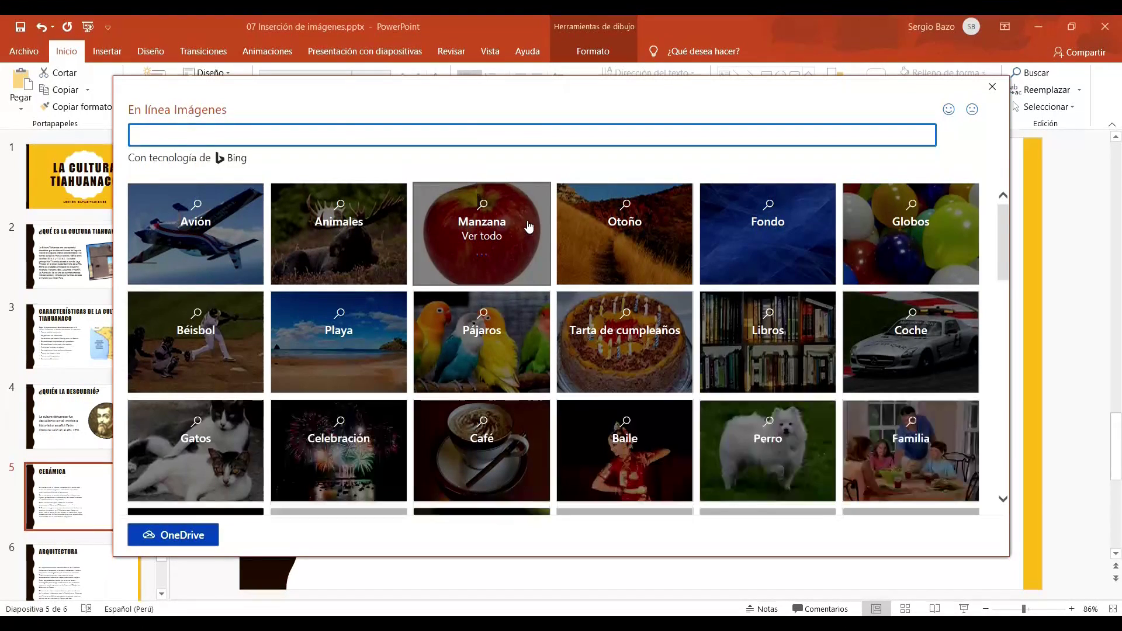
type("cerámica ")
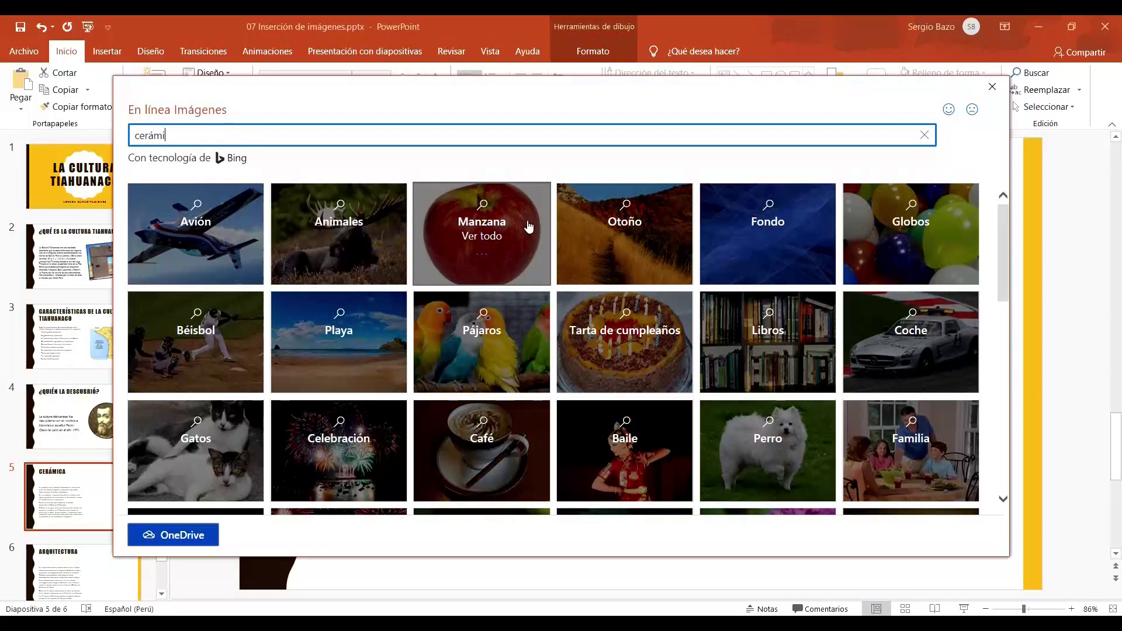
type("tiahuanaco")
key("Return")
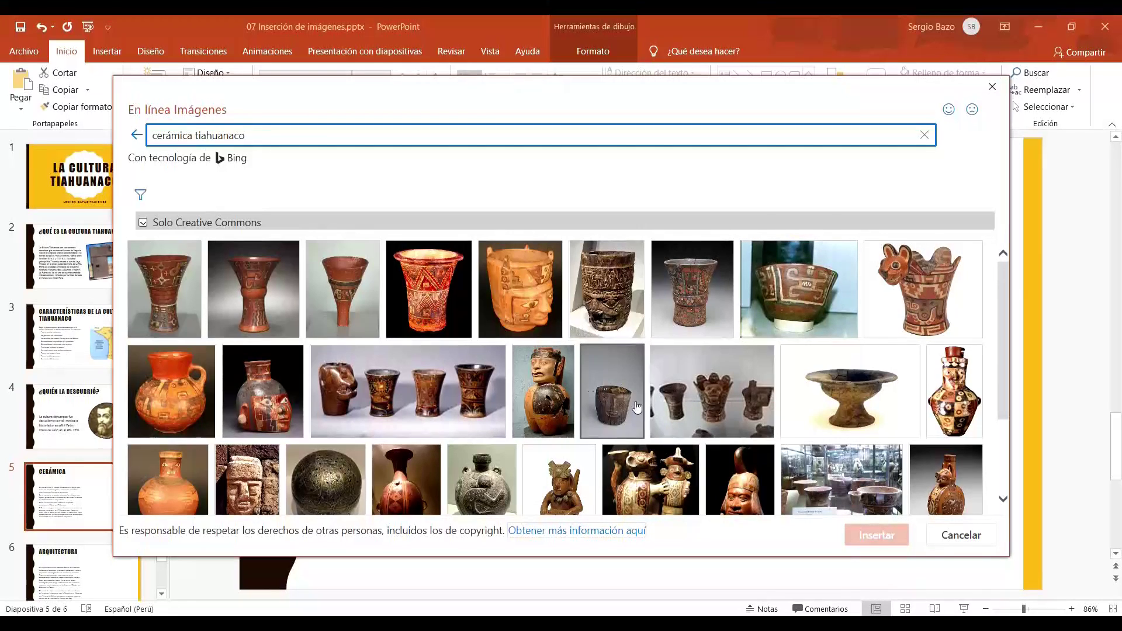
- Insert only the first kero vase photo into the slide
left_click(158, 289)
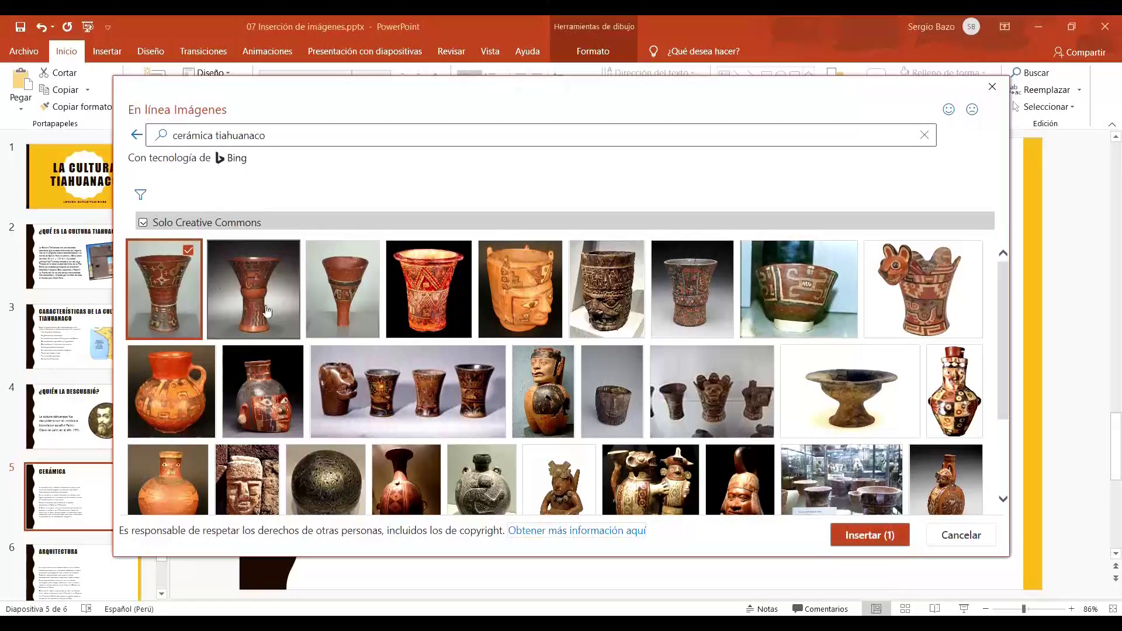
left_click(258, 290)
left_click(356, 291)
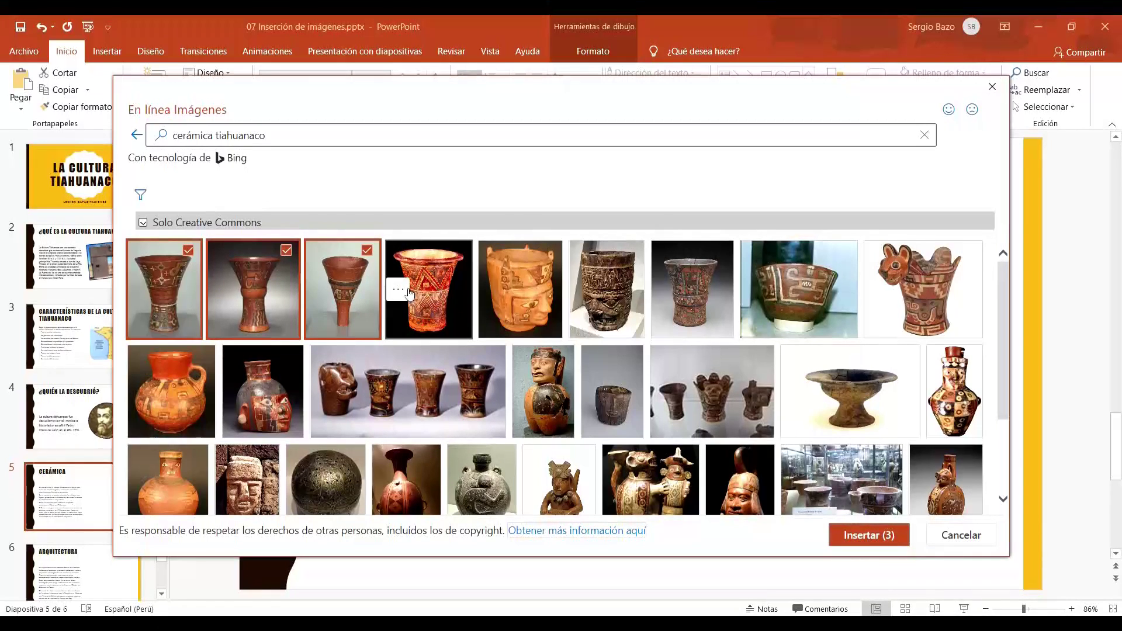
left_click(374, 288)
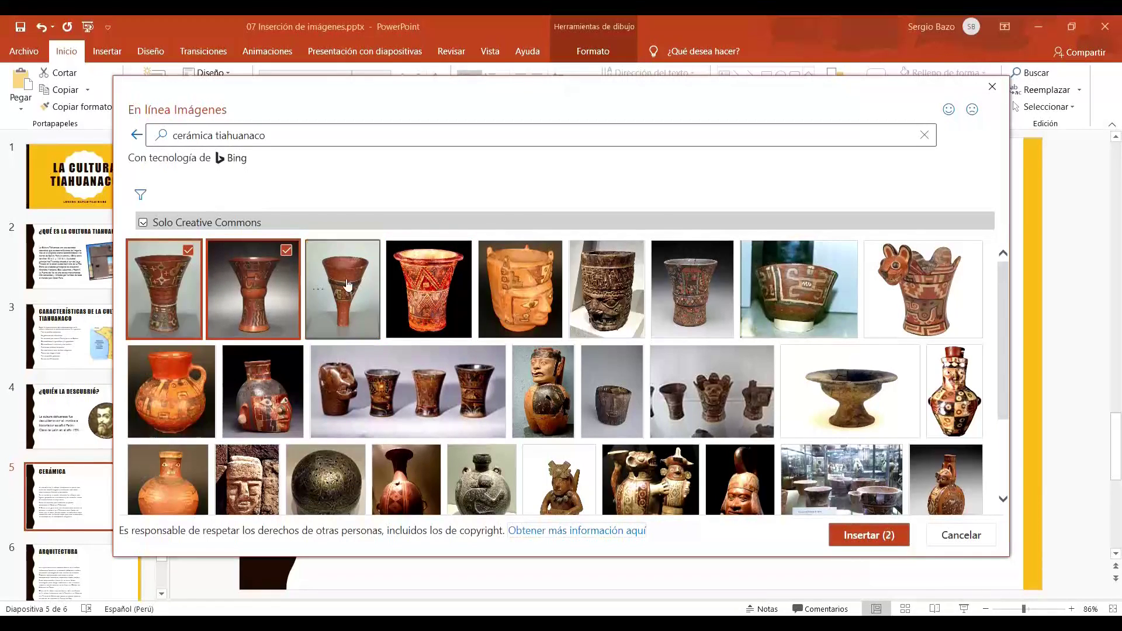
left_click(258, 290)
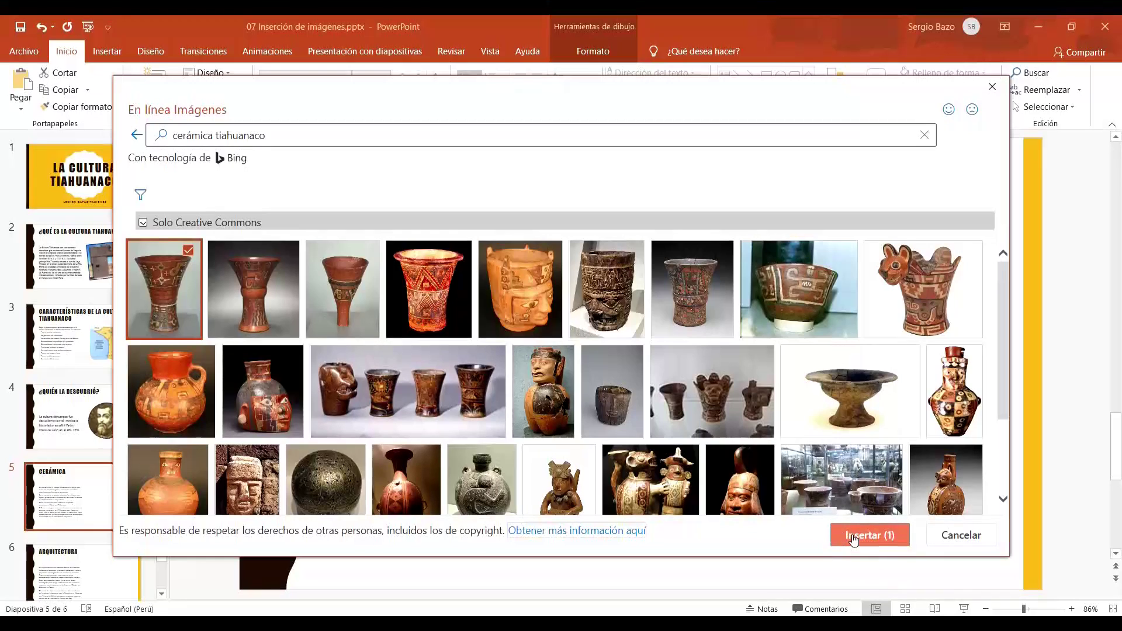
left_click(840, 536)
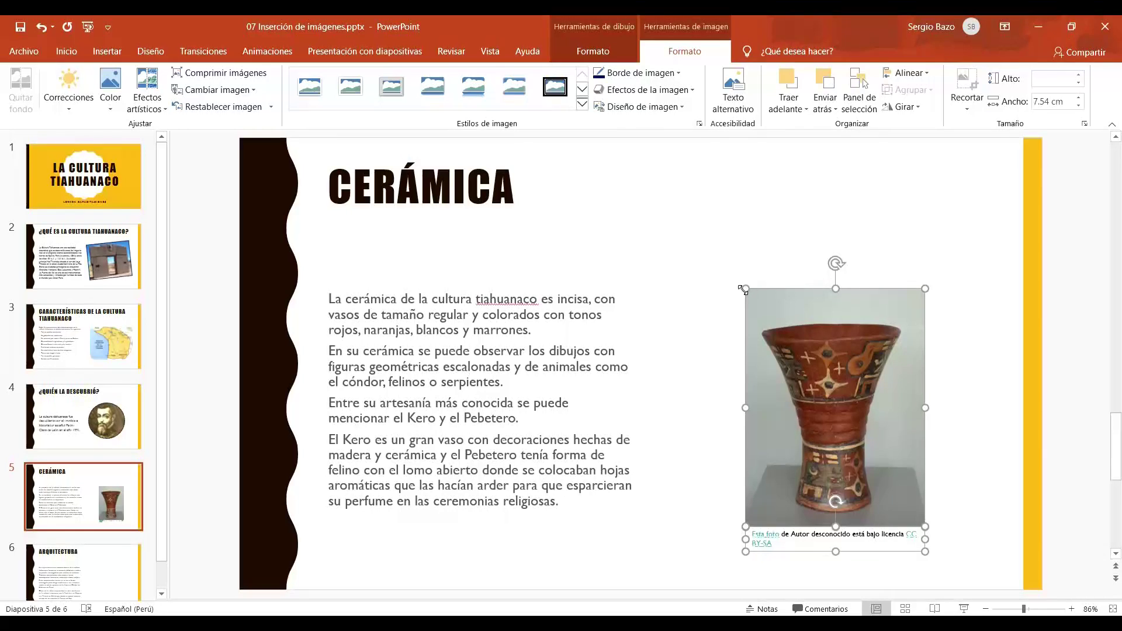
- Enlarge the kero photo to 11.12 × 8.34 cm, nudge it down, and select just the picture
left_click_drag(745, 289, 727, 263)
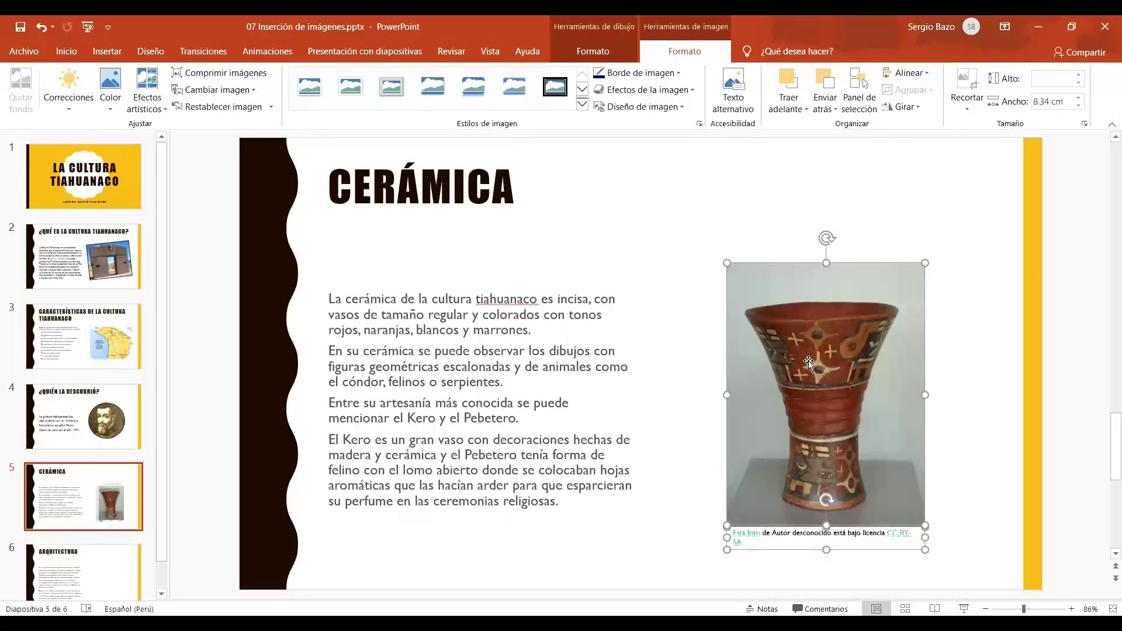
left_click_drag(808, 360, 809, 366)
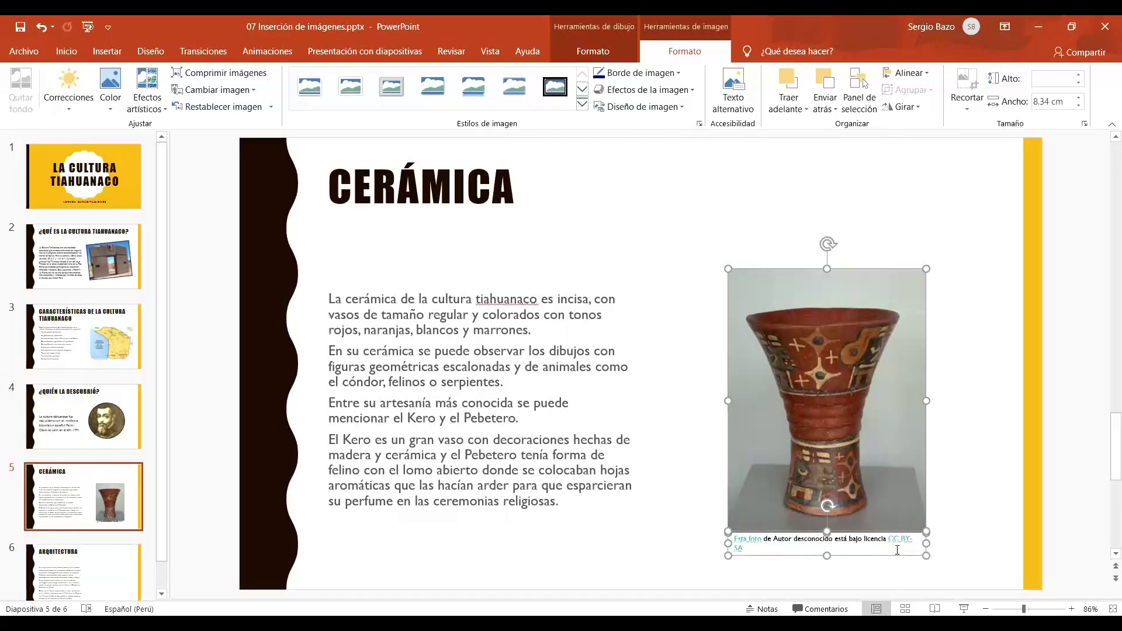
left_click(961, 438)
left_click(907, 452)
left_click(907, 451)
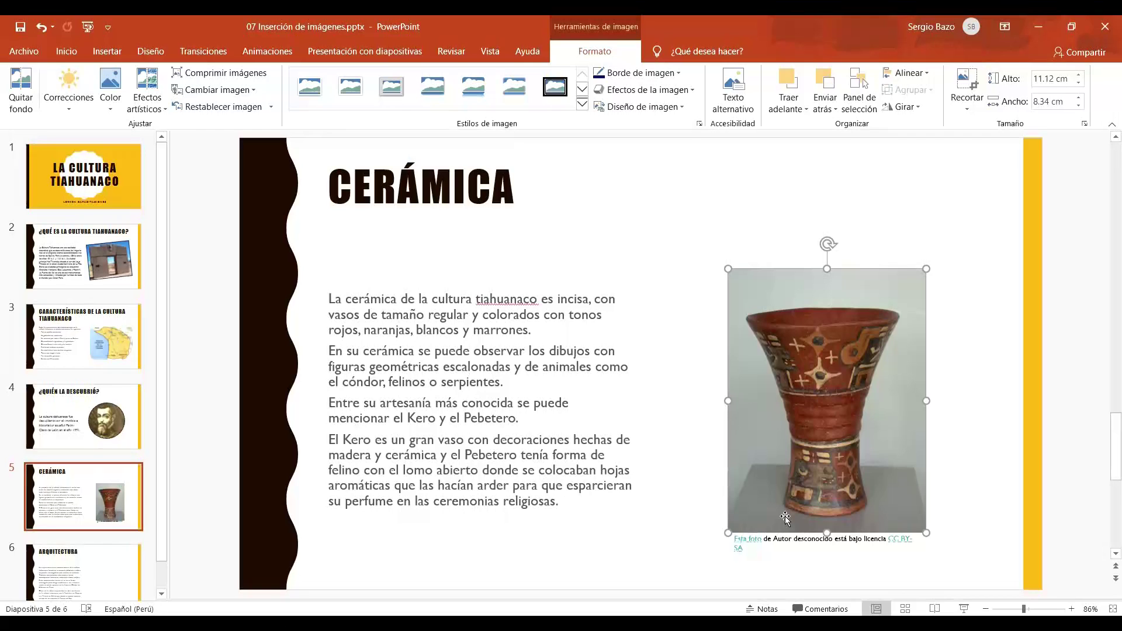
- Remove the kero photo's background, marking the vase's base and feet as areas to keep
left_click(20, 88)
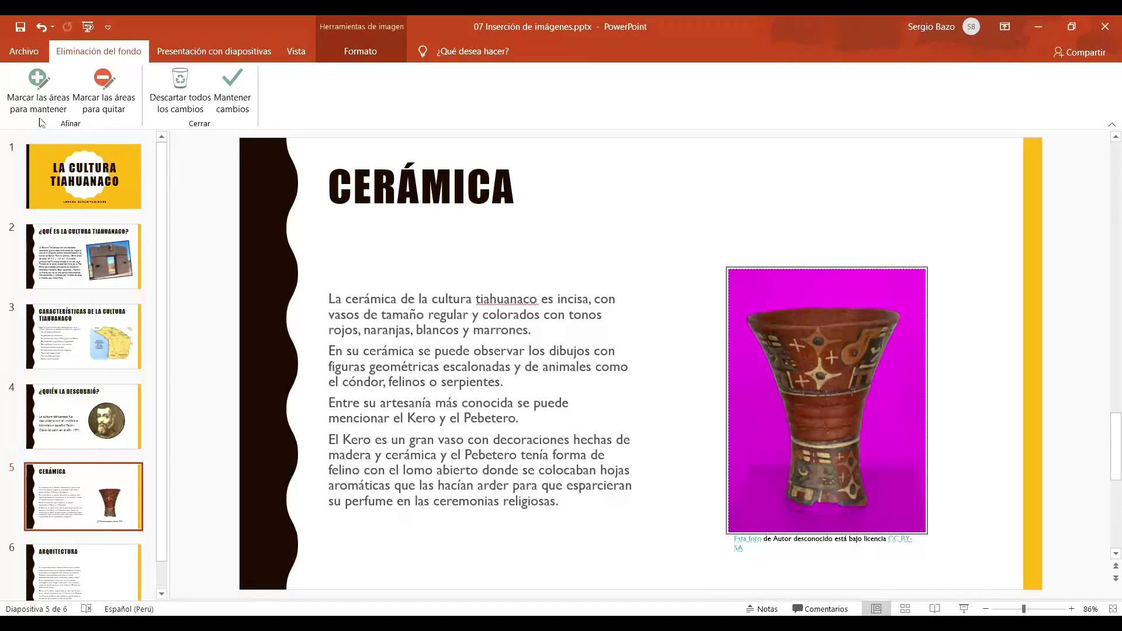
left_click(34, 83)
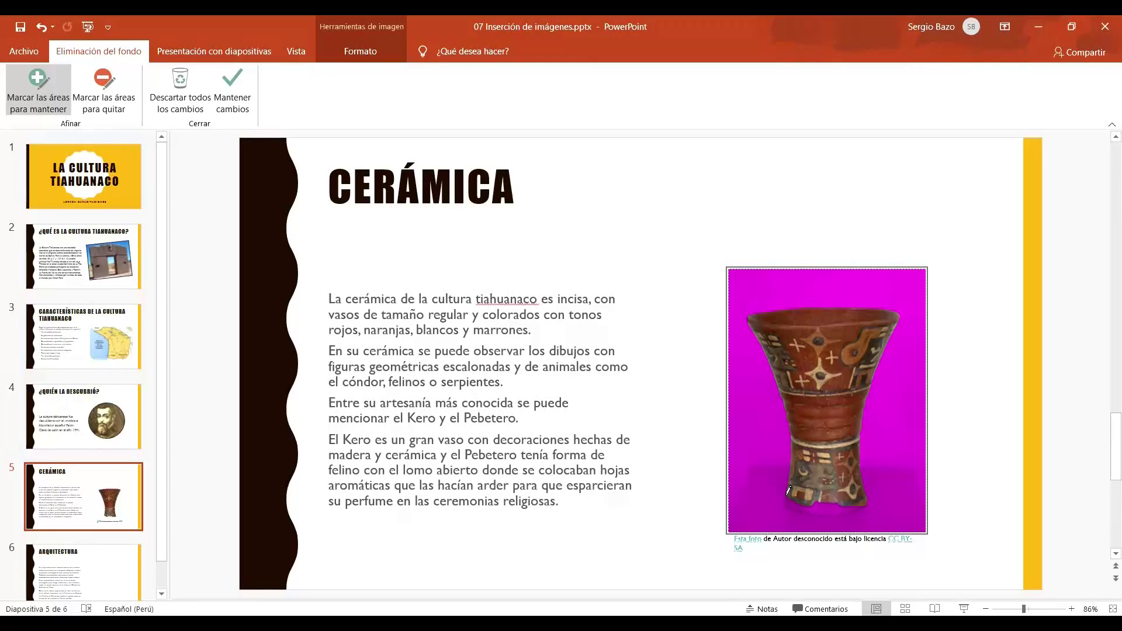
left_click_drag(789, 496, 826, 502)
mouse_move(847, 501)
left_mouse_down()
mouse_move(828, 505)
mouse_move(842, 506)
left_mouse_up()
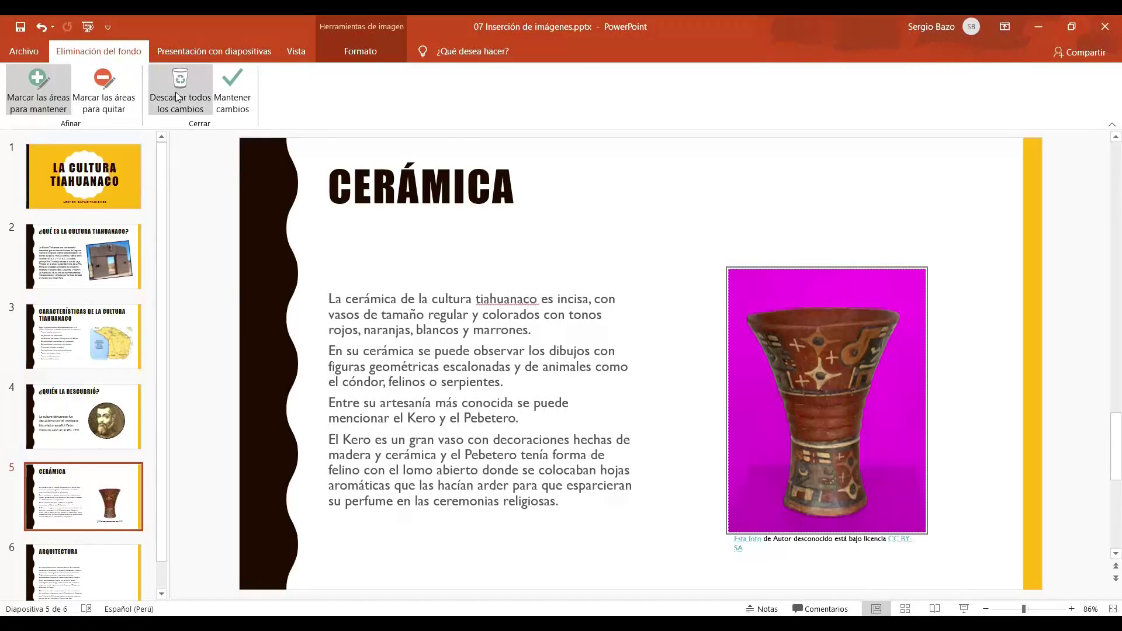
left_click(226, 93)
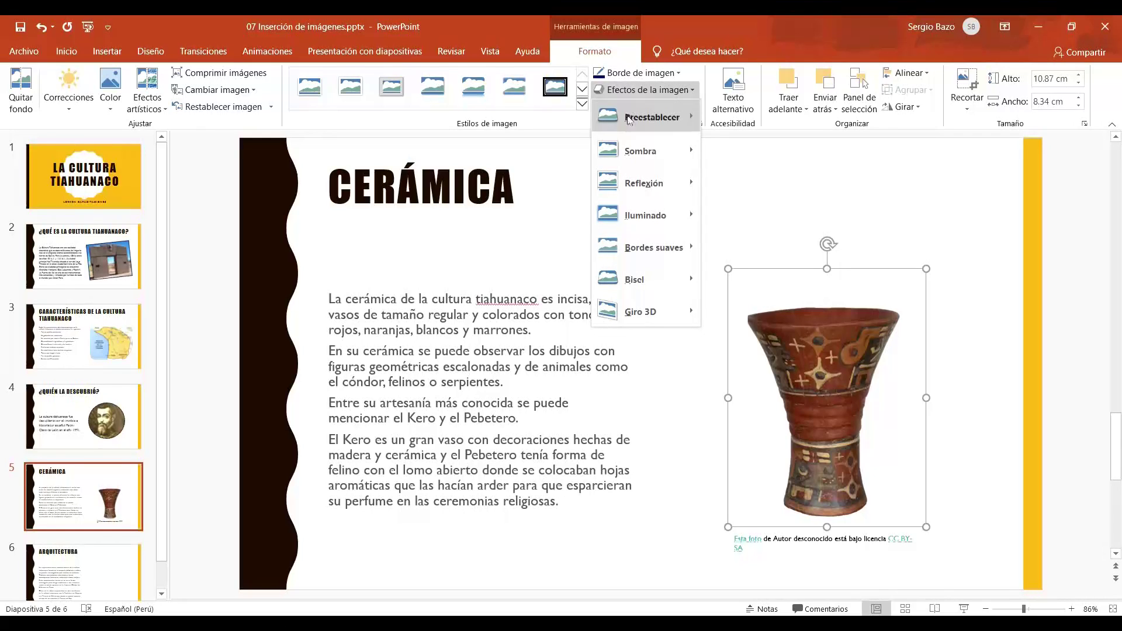
mouse_move(640, 151)
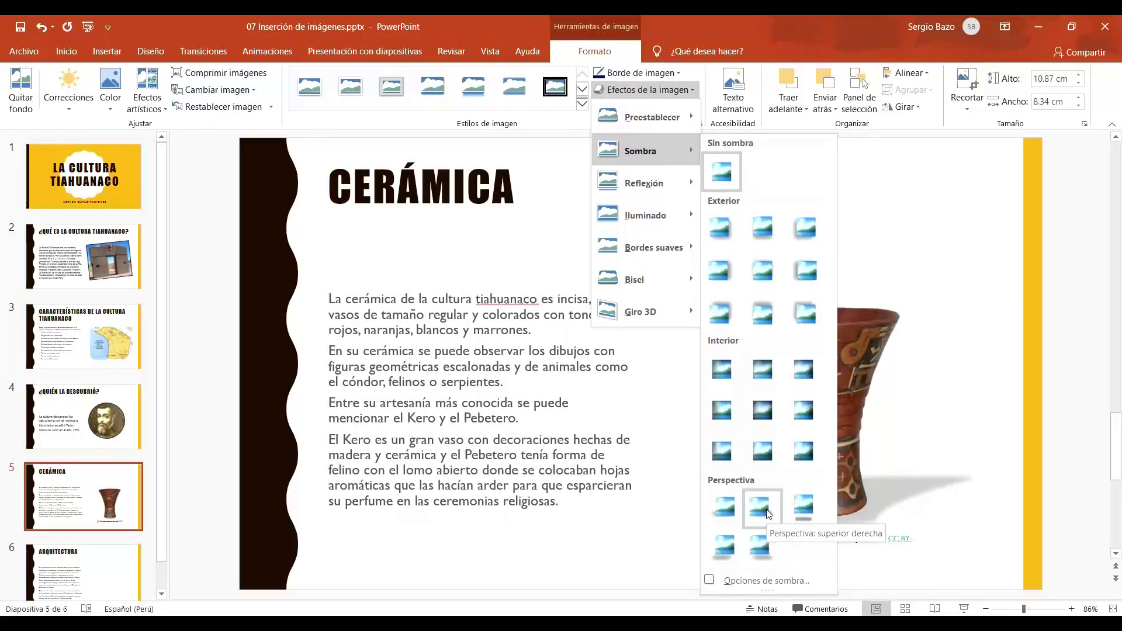
left_click(768, 513)
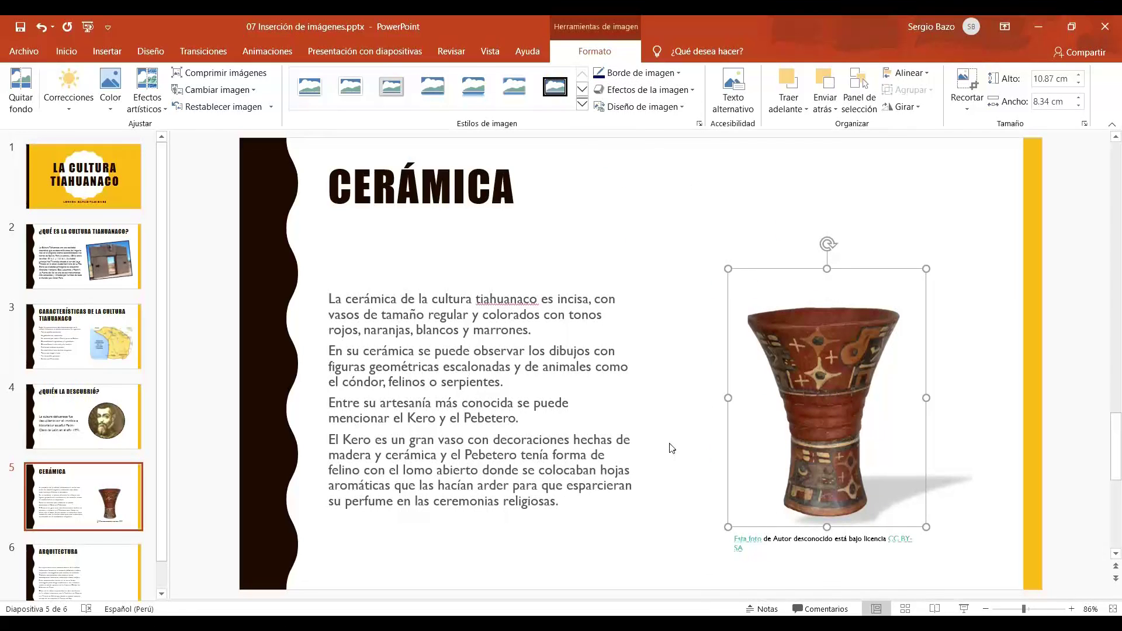
left_click(672, 442)
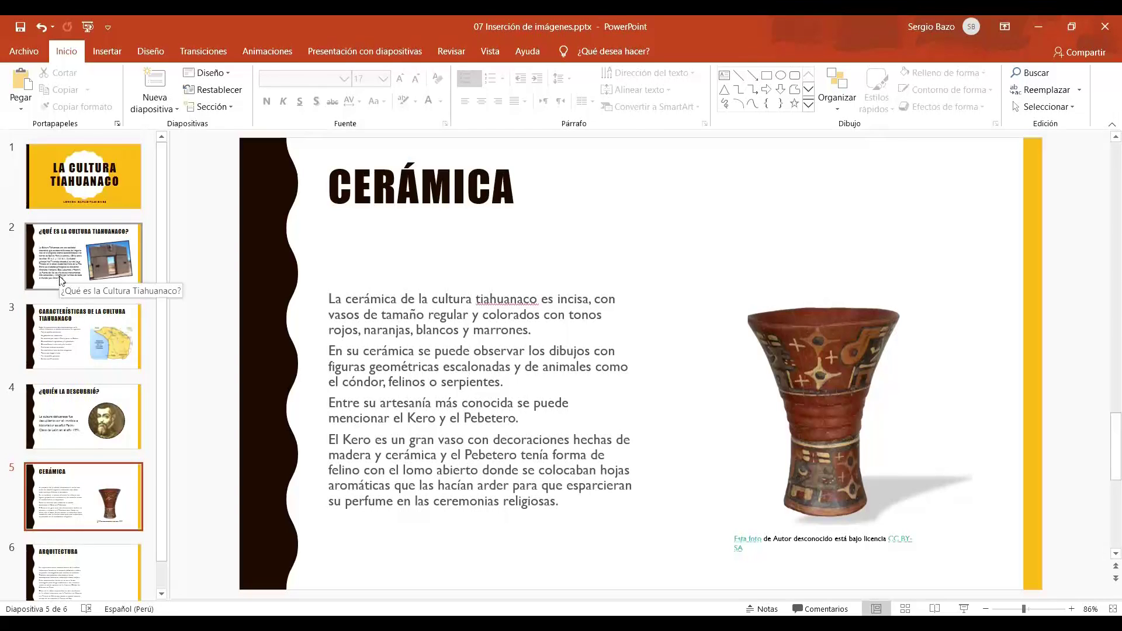
- Insert 06 Chullpa de Sillustani.jfif on slide 6 and enlarge it to 10.05 × 13.42 cm
scroll(61, 281, "down", 1)
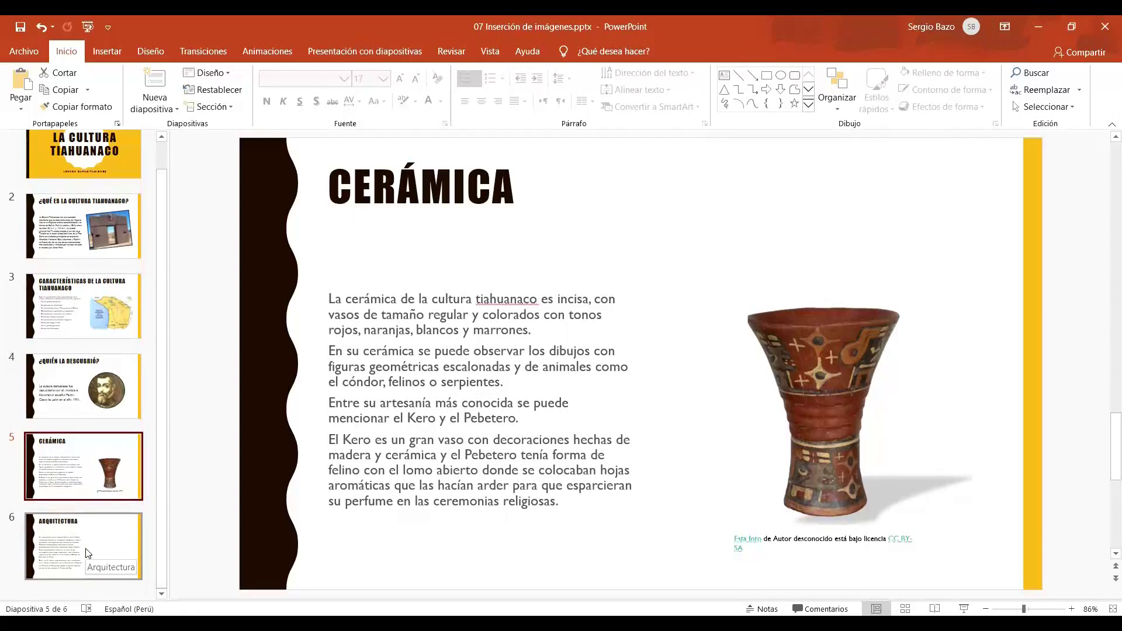
left_click(88, 553)
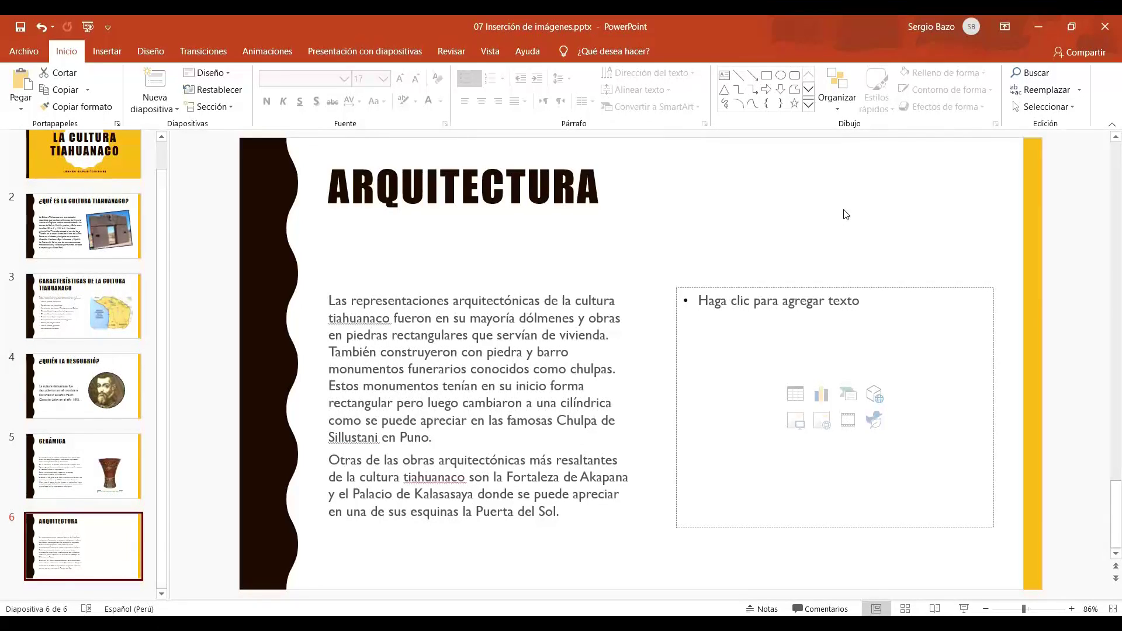
left_click(798, 427)
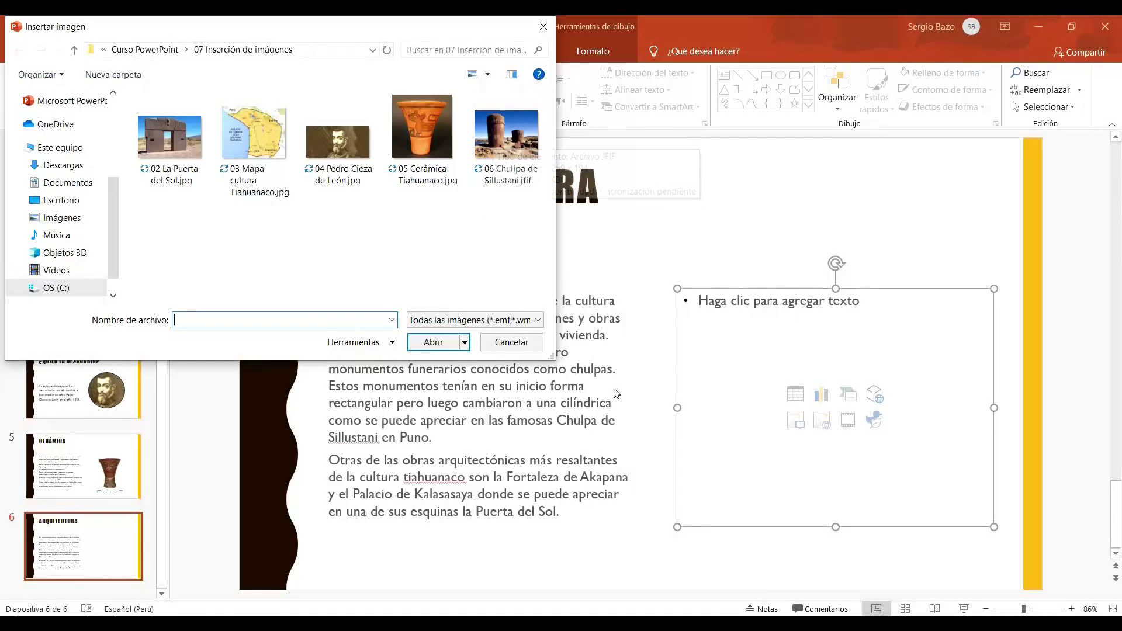
left_click(506, 125)
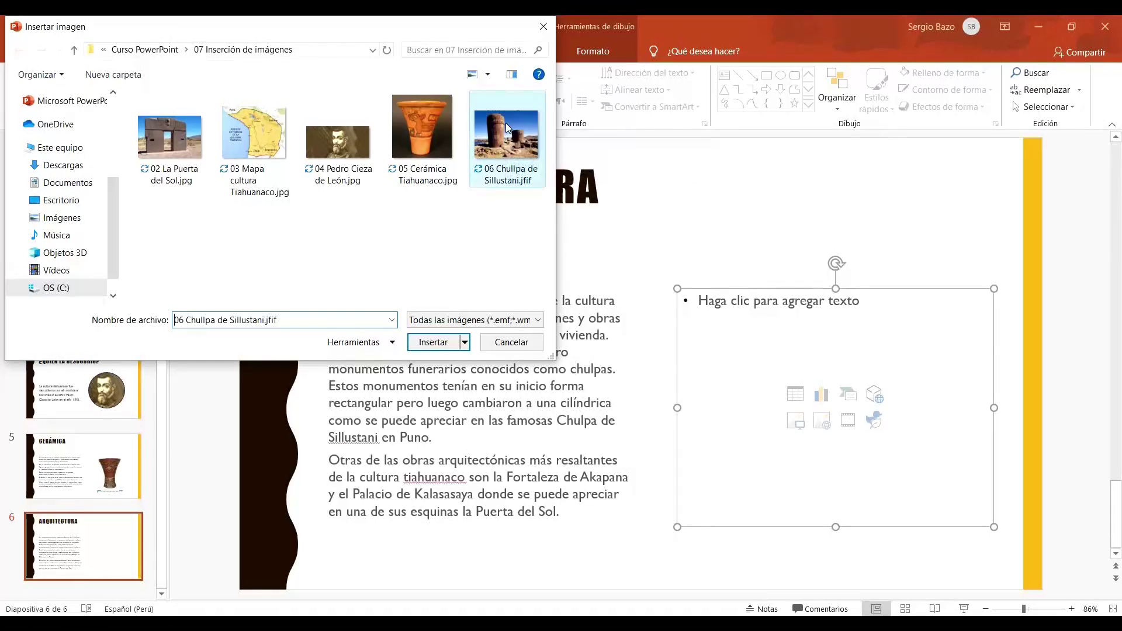
double_click(507, 128)
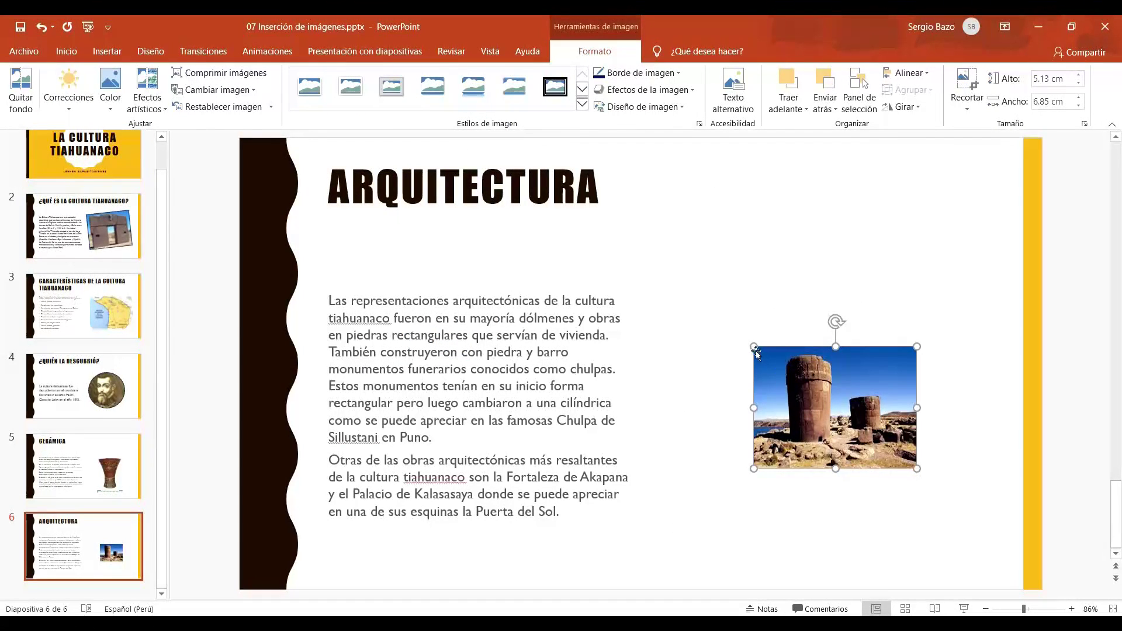
left_click_drag(753, 347, 671, 292)
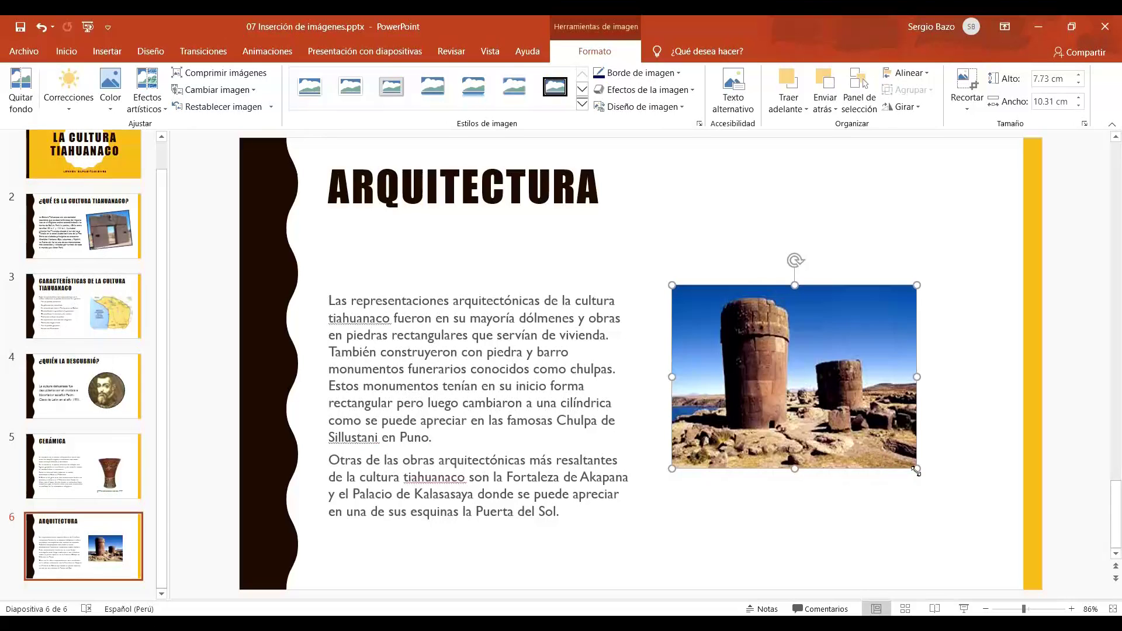
left_click_drag(916, 471, 988, 521)
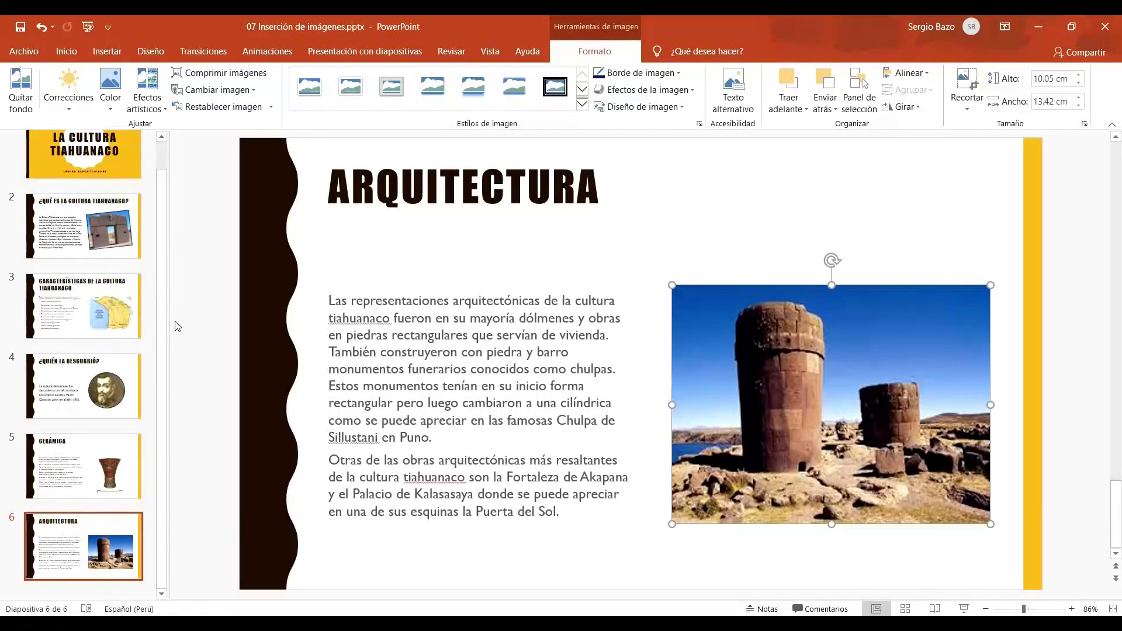
- Apply the Brightness −20% Contrast −20% correction to the Chullpa photo
left_click(76, 94)
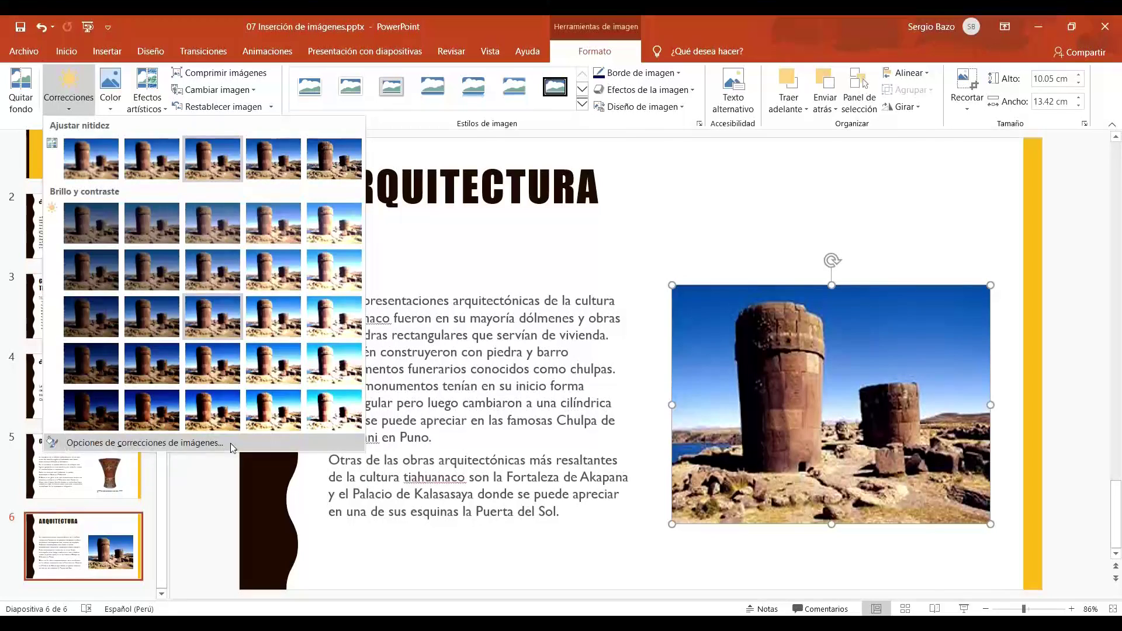
left_click(164, 443)
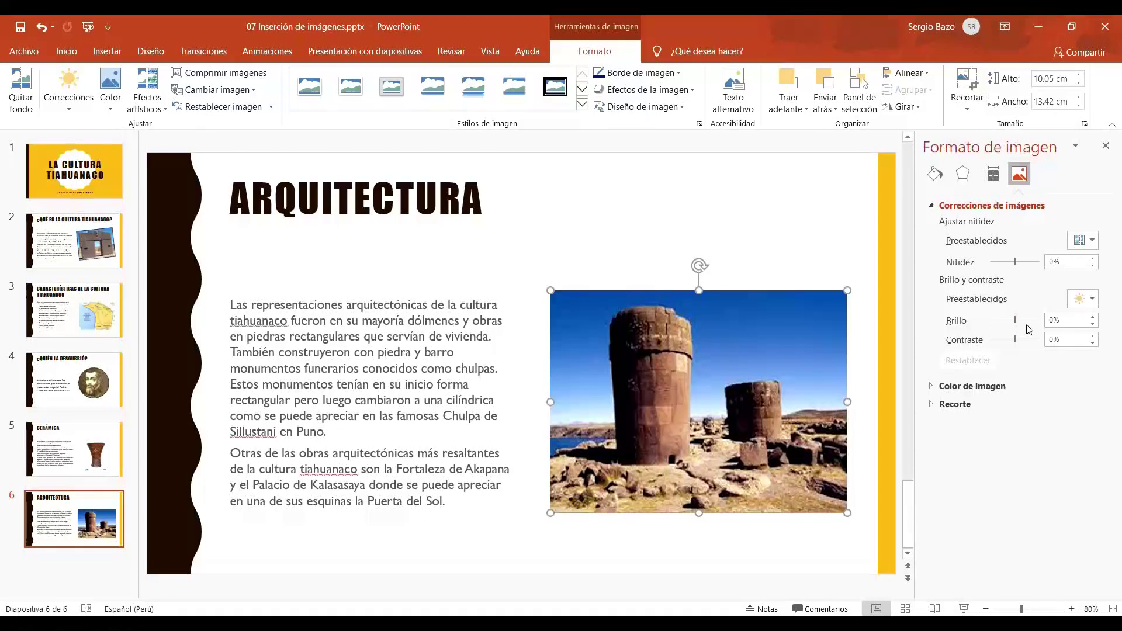
left_click(1094, 301)
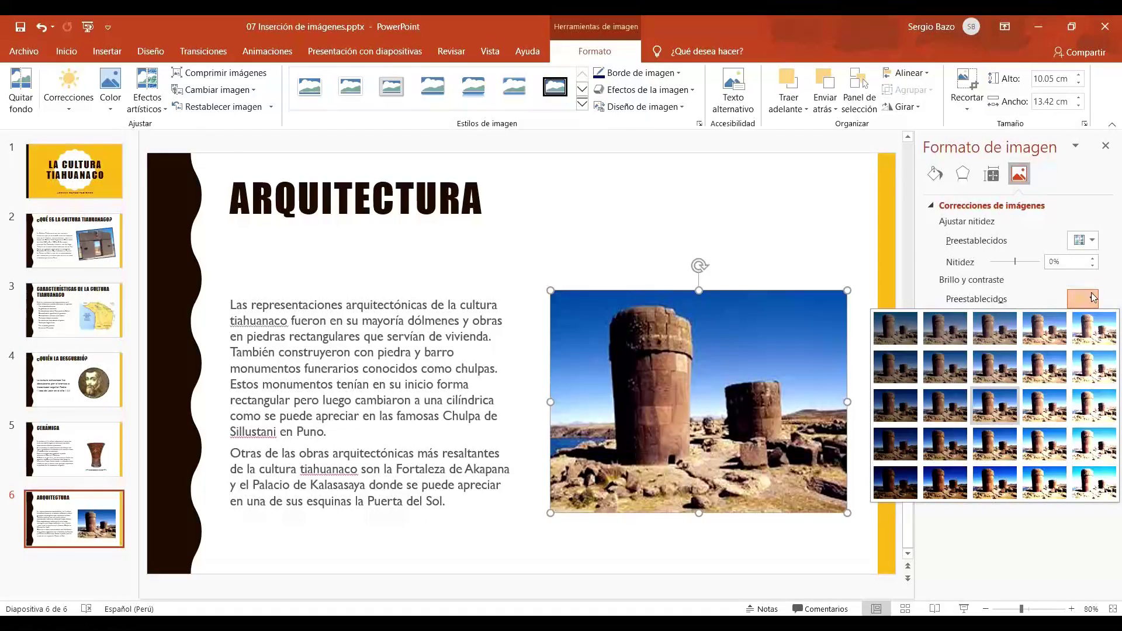
left_click(1036, 289)
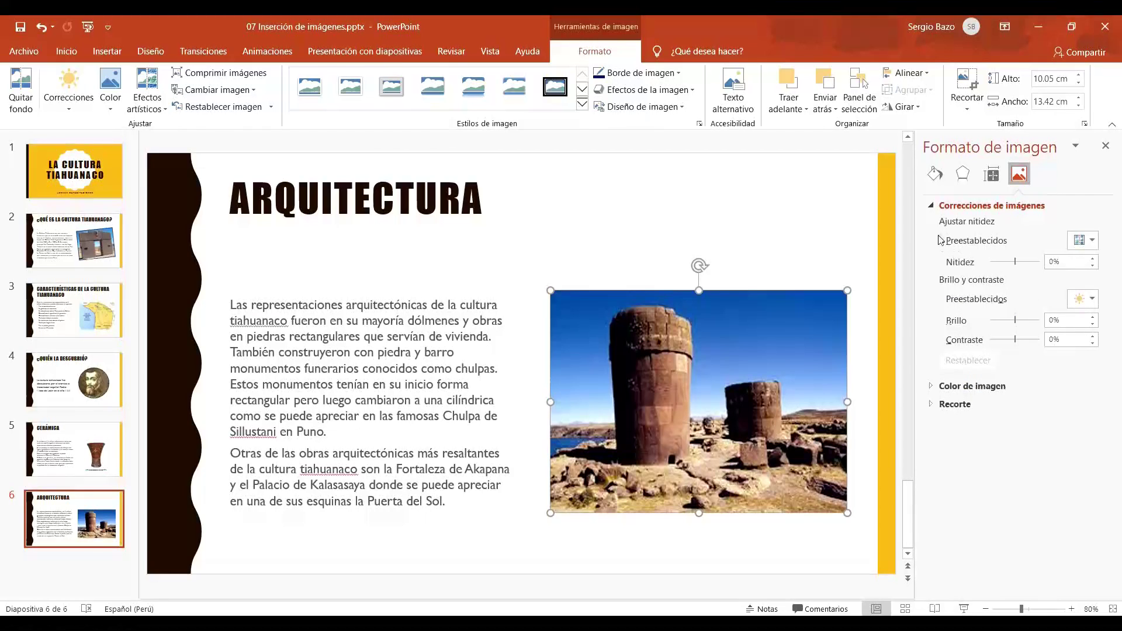
left_click(1088, 240)
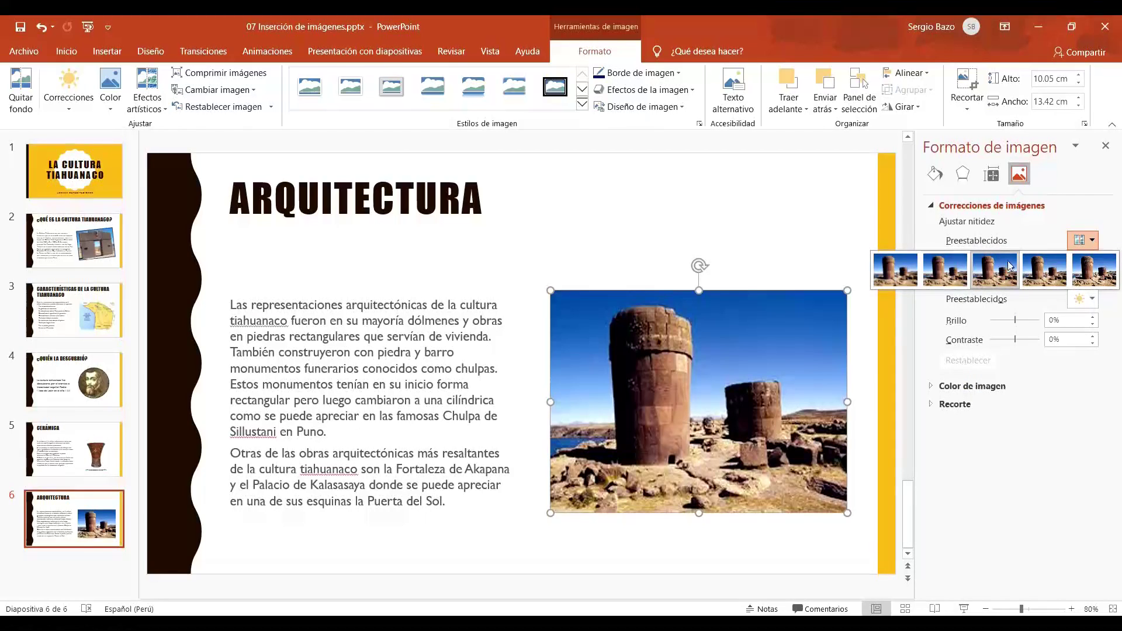
left_click(1087, 409)
left_click(1088, 409)
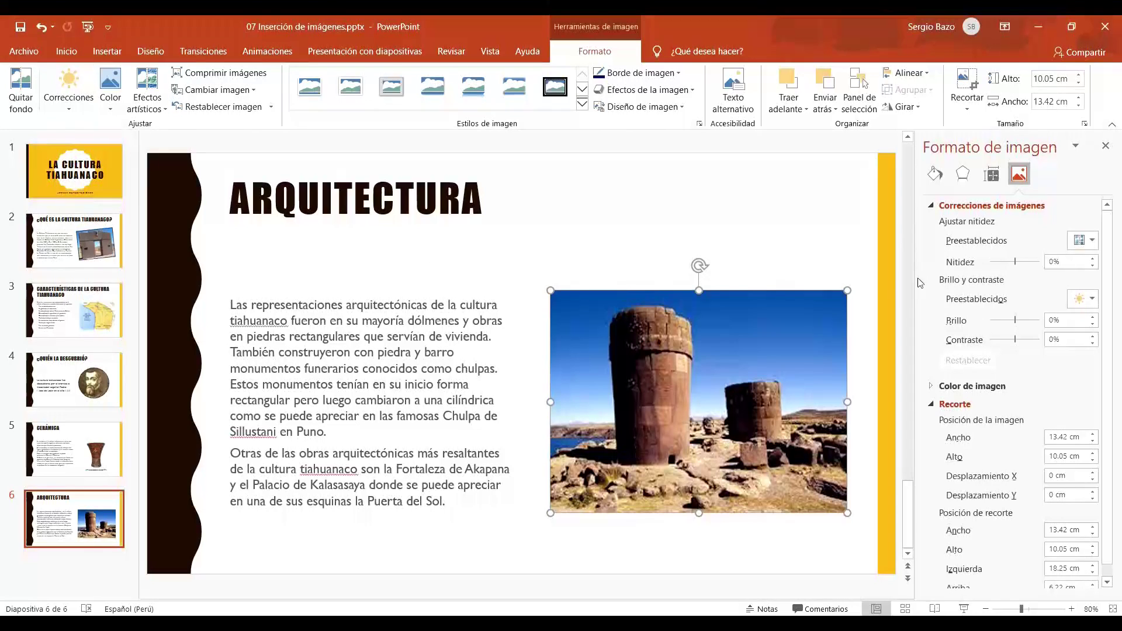
left_click(88, 87)
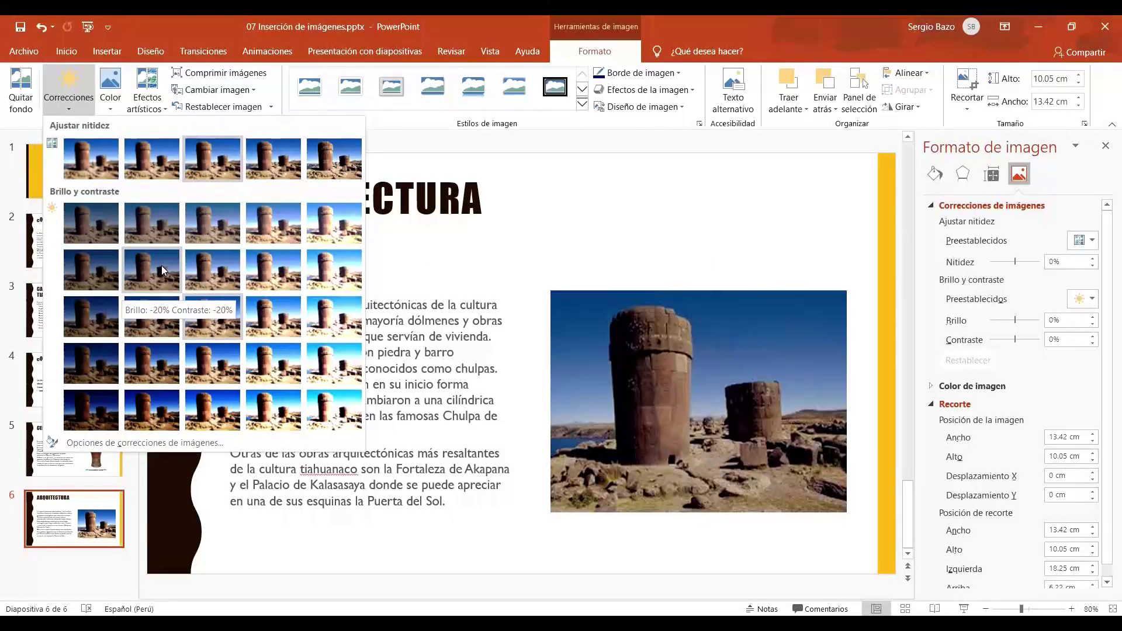
left_click(163, 270)
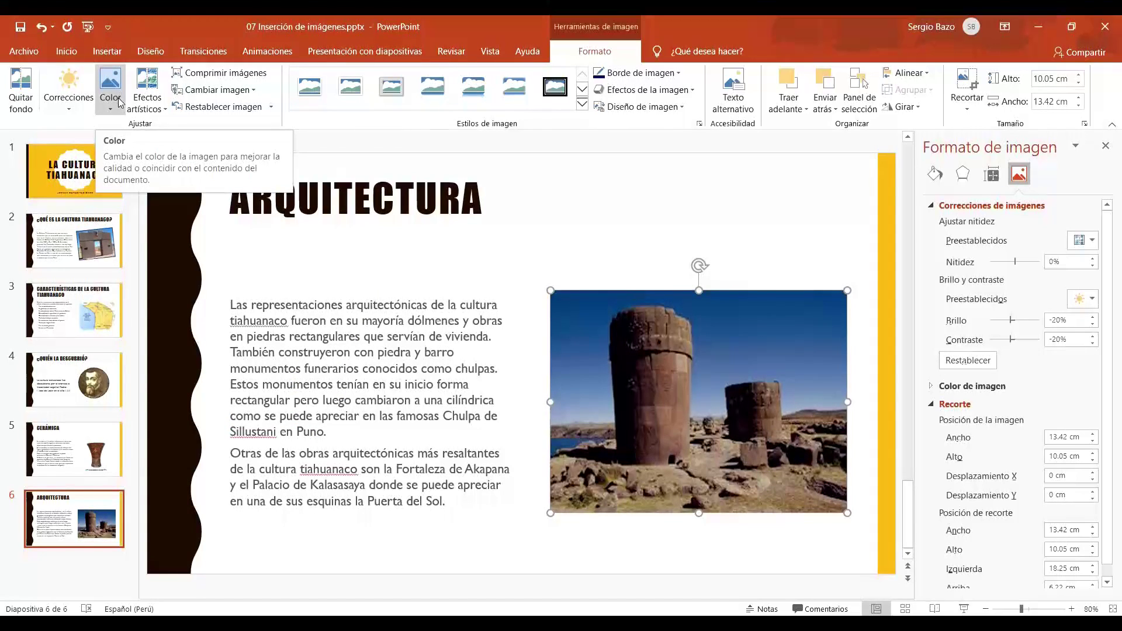
- Apply the Grano de película (film grain) artistic effect to the Chullpa photo
left_click(120, 101)
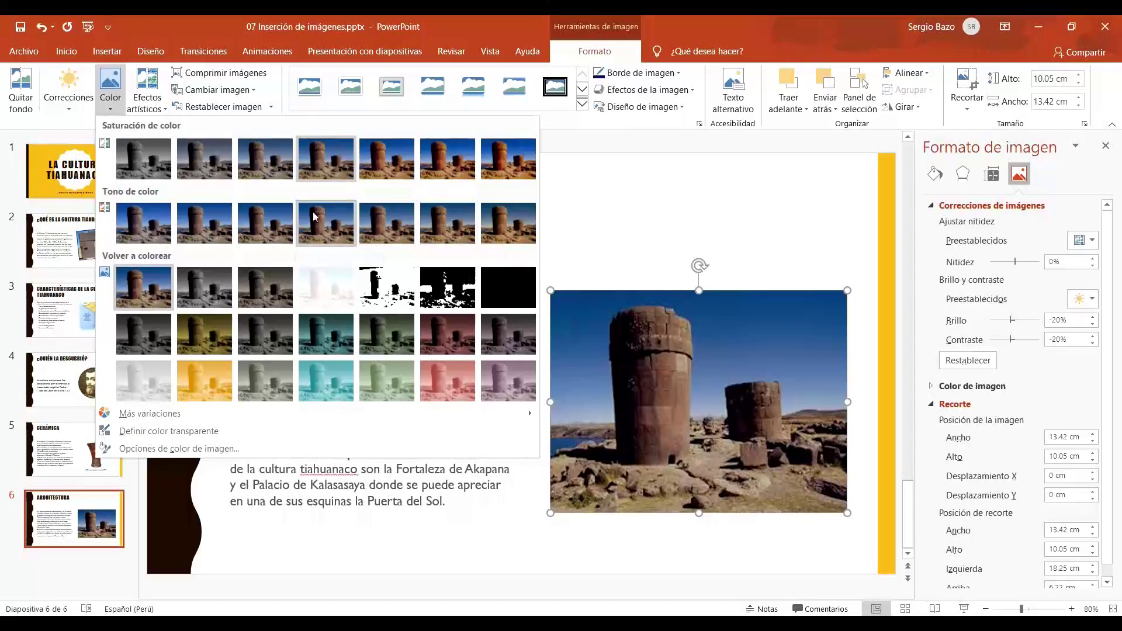
left_click(147, 100)
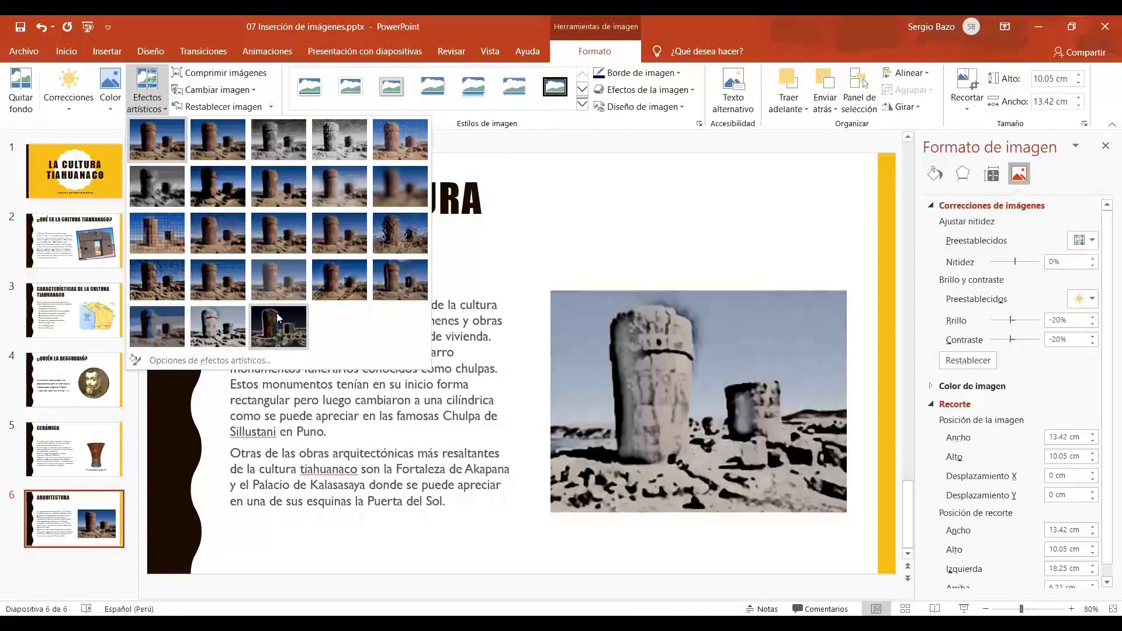
left_click(280, 243)
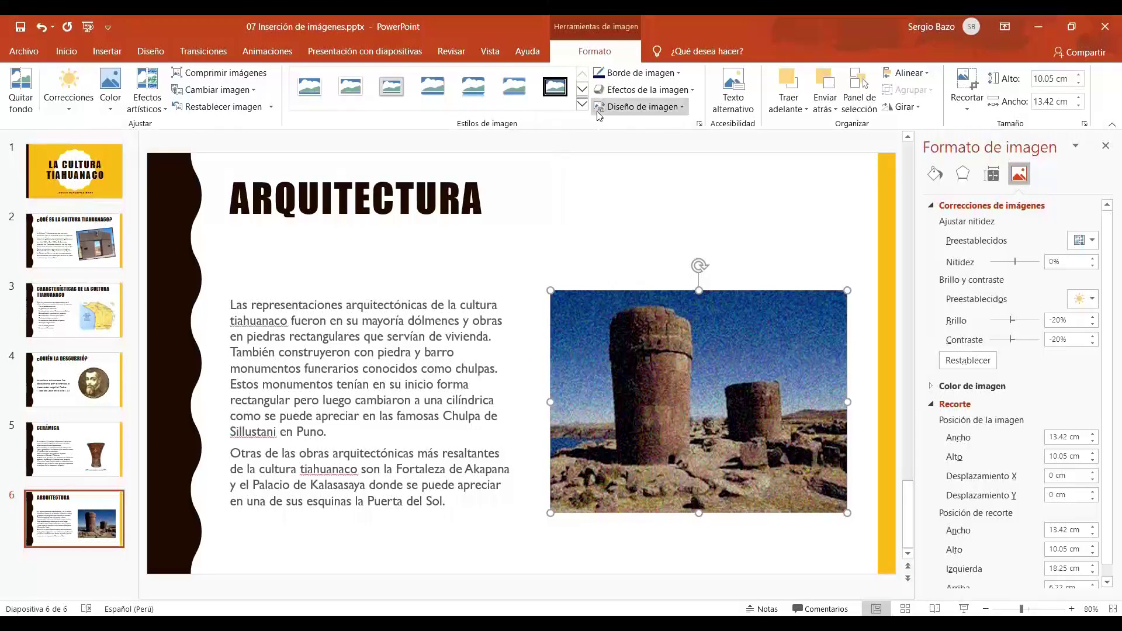
- Give the Chullpa photo a 3 pt dark gold picture border
left_click(654, 73)
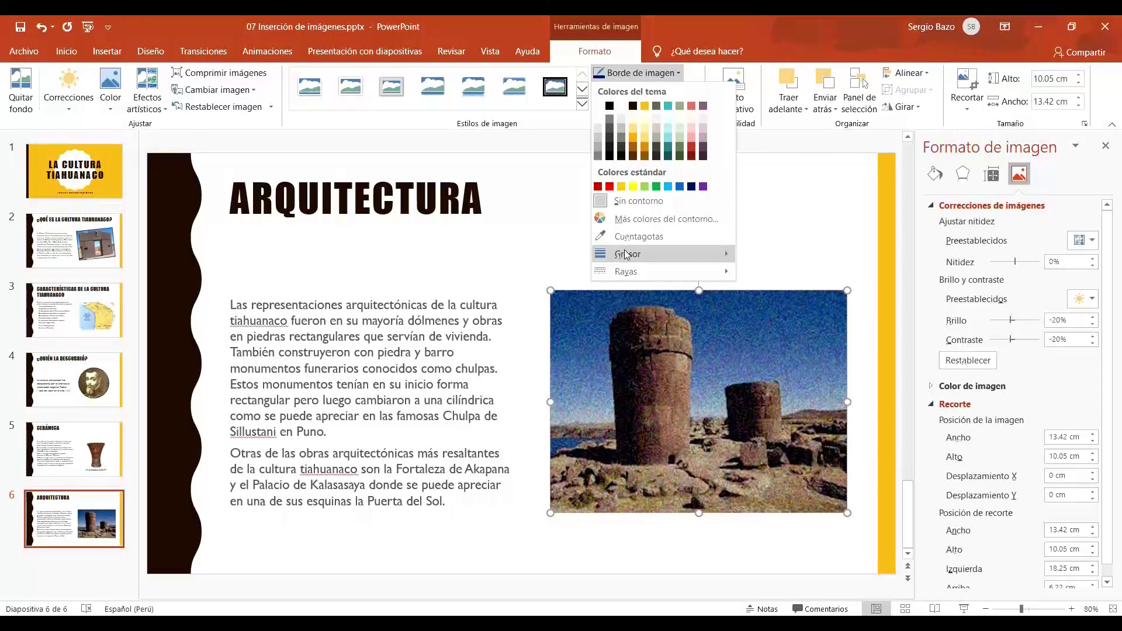
mouse_move(628, 254)
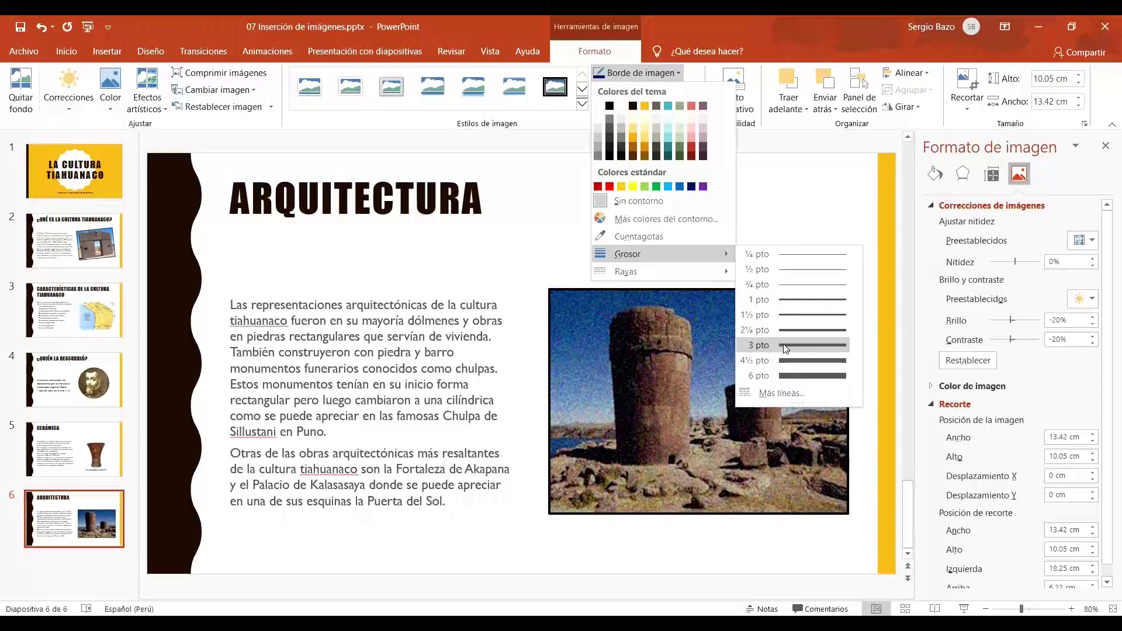
left_click(783, 345)
left_click(653, 76)
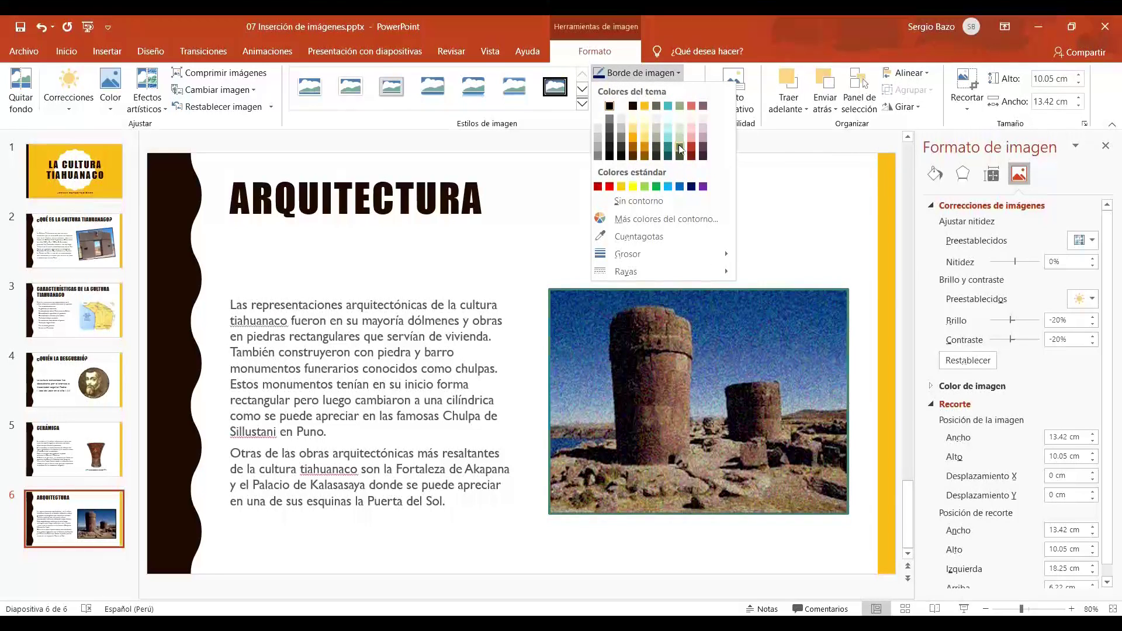
left_click(636, 150)
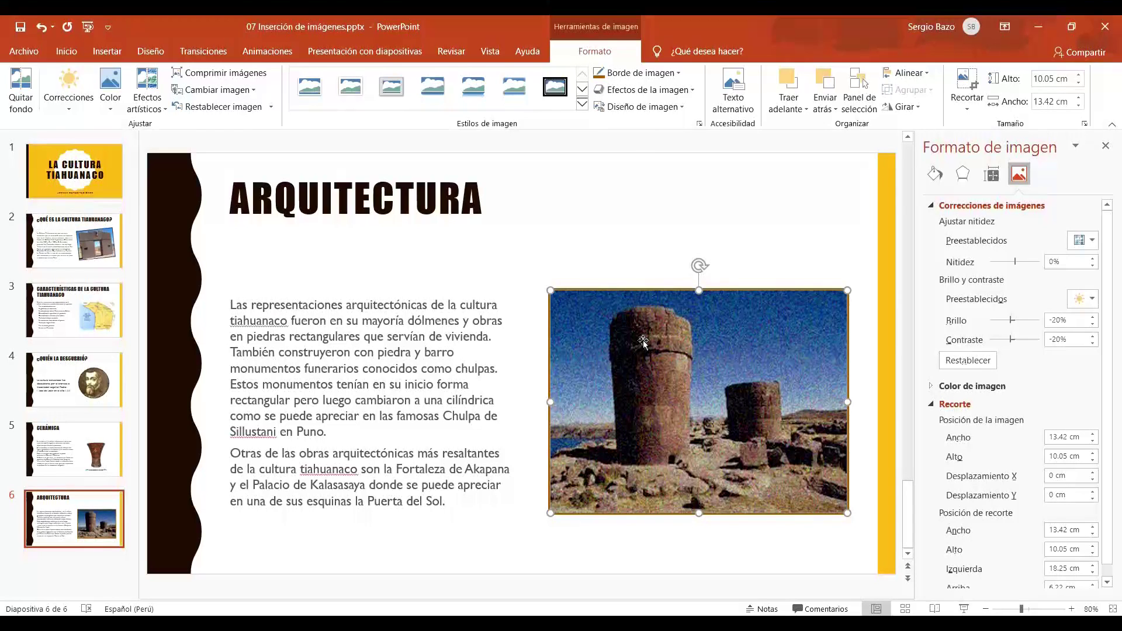
left_click(396, 283)
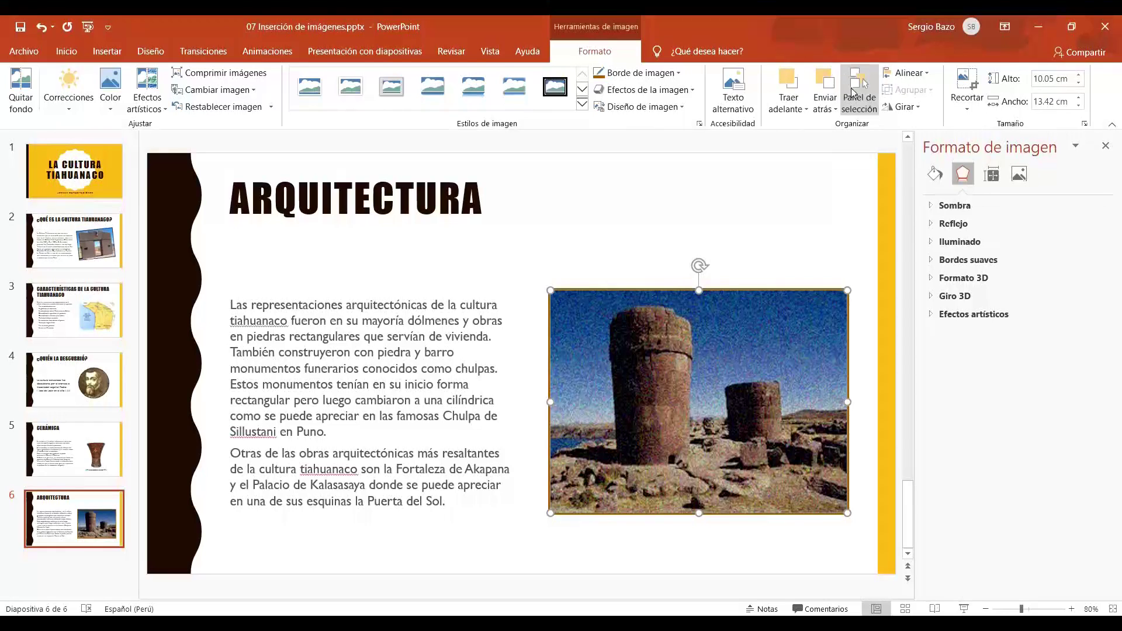
left_click(906, 75)
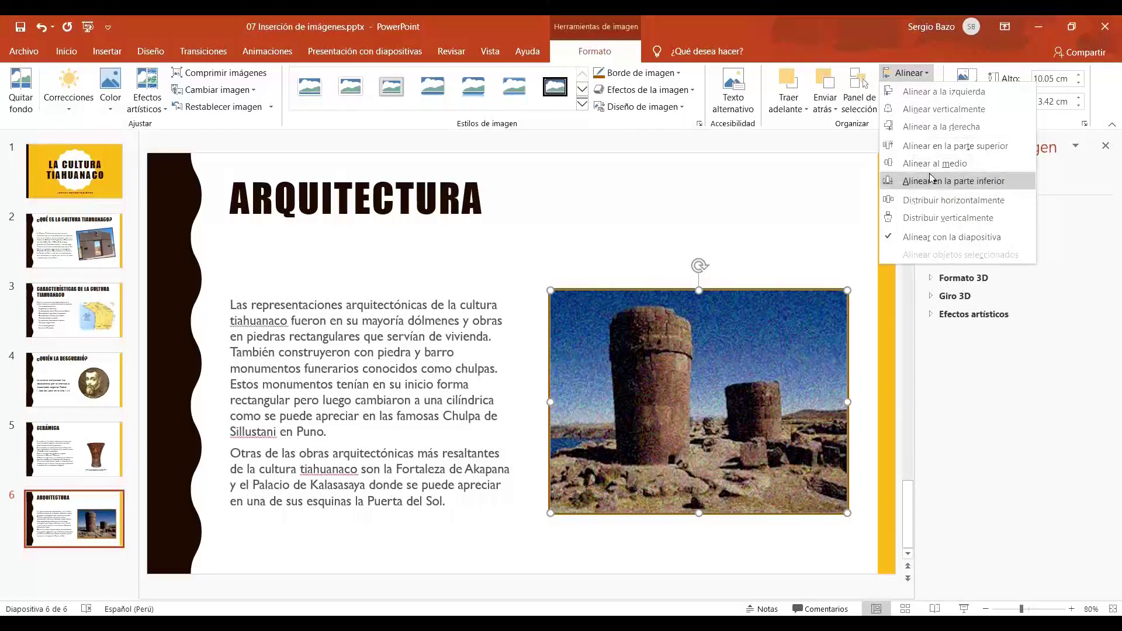
left_click(909, 75)
left_click(904, 107)
left_click(910, 126)
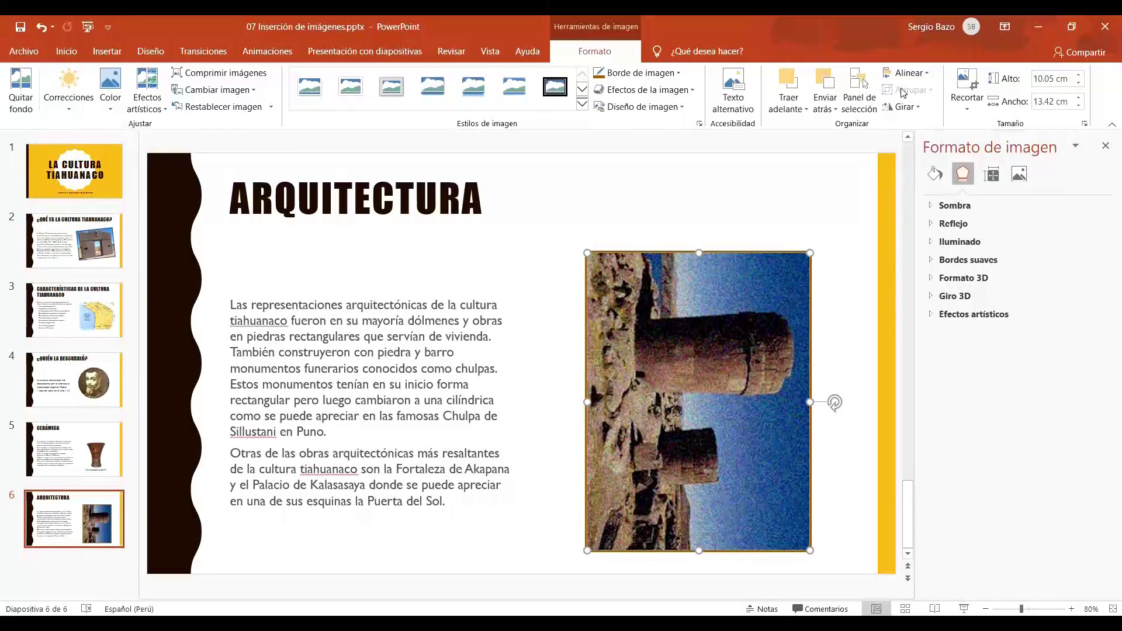
key("ctrl+z")
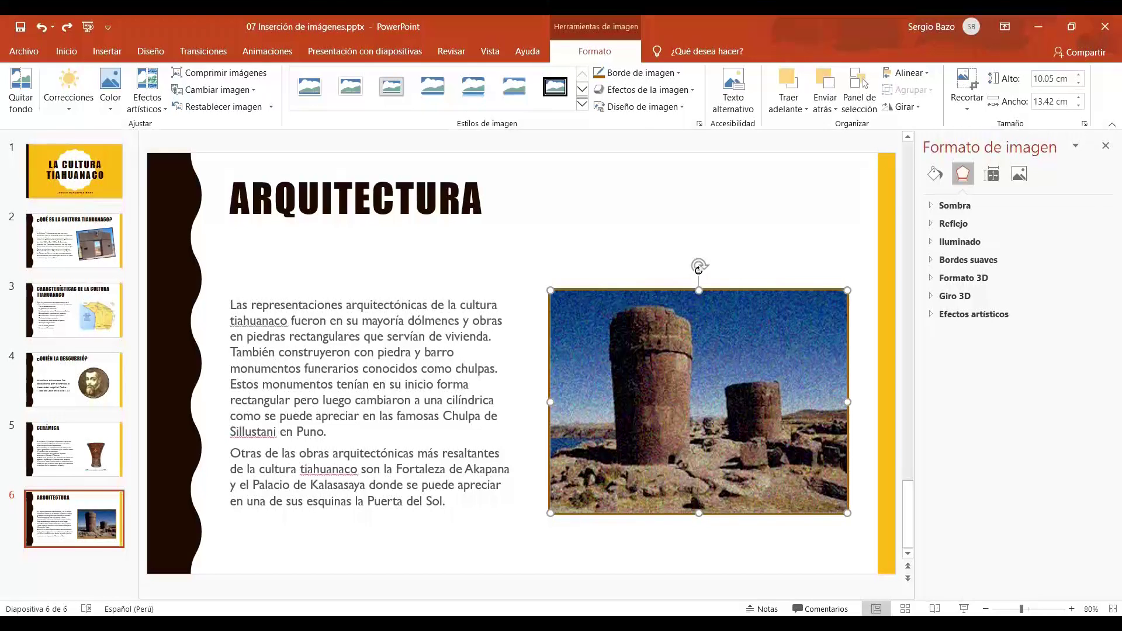
mouse_move(699, 266)
left_mouse_down()
mouse_move(742, 280)
mouse_move(731, 274)
left_mouse_up()
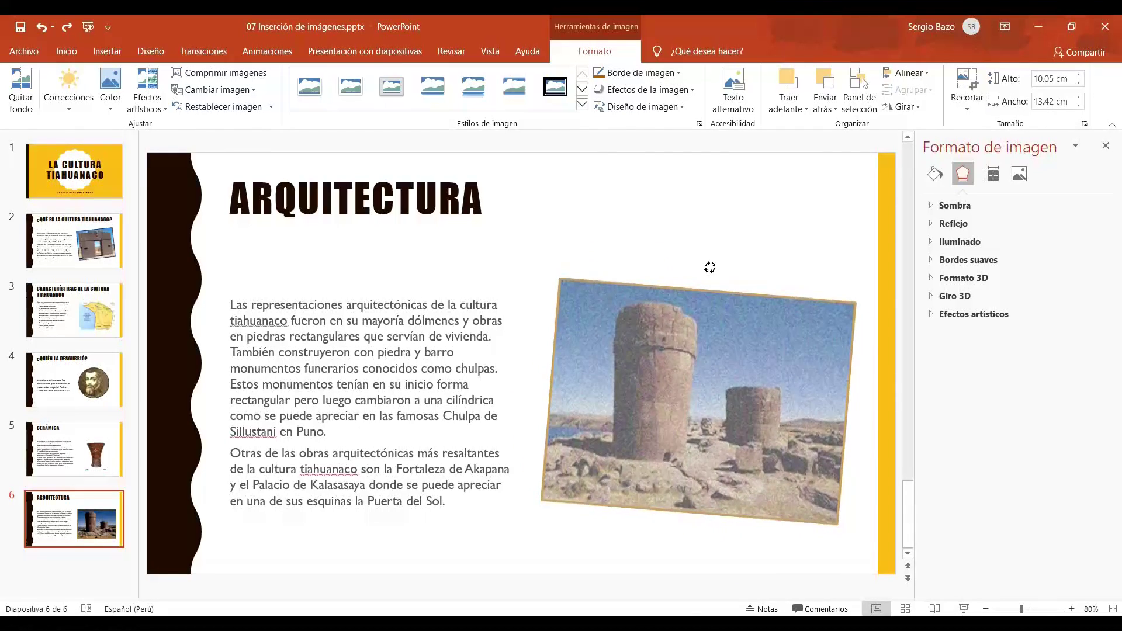
left_click_drag(731, 275, 696, 261)
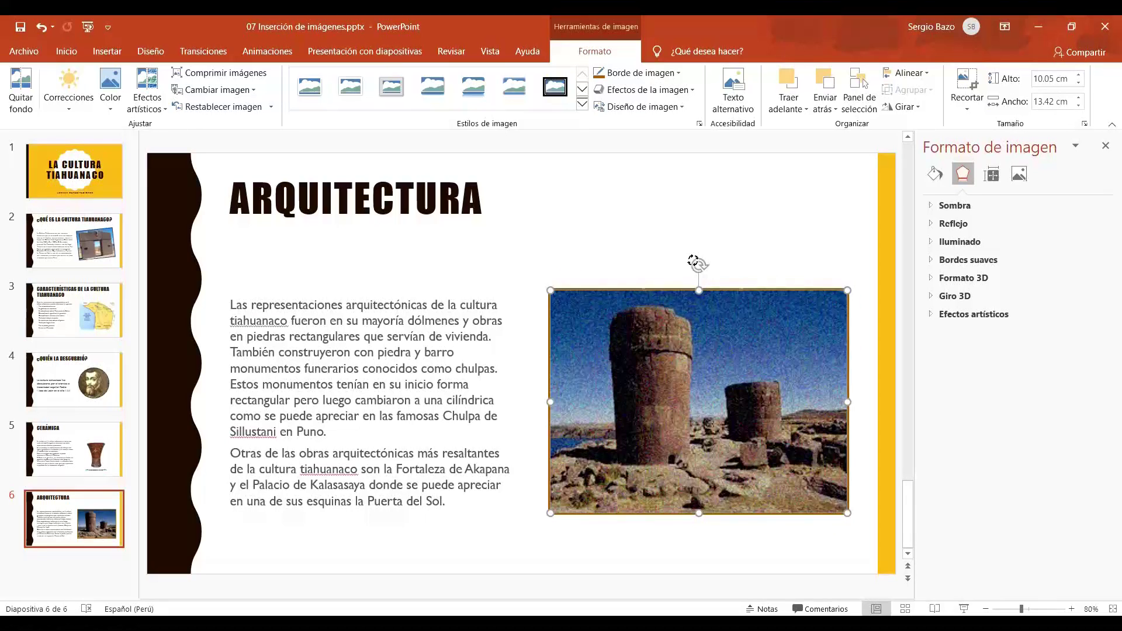